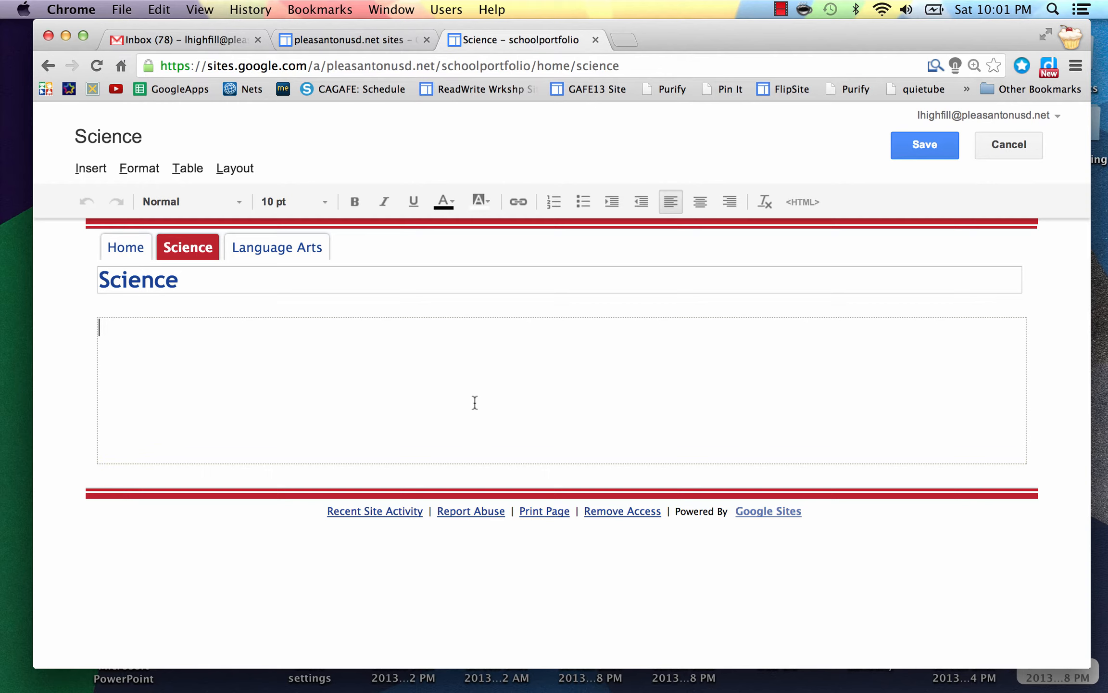
# Enter Unit 1, Unit 2 and Unit 3 on separate lines in the Science page body and format them as a bulleted list
pyautogui.write('Unit 1')
pyautogui.press('Return')
pyautogui.write('Unit 2')
pyautogui.press('Return')
pyautogui.write('Unit')
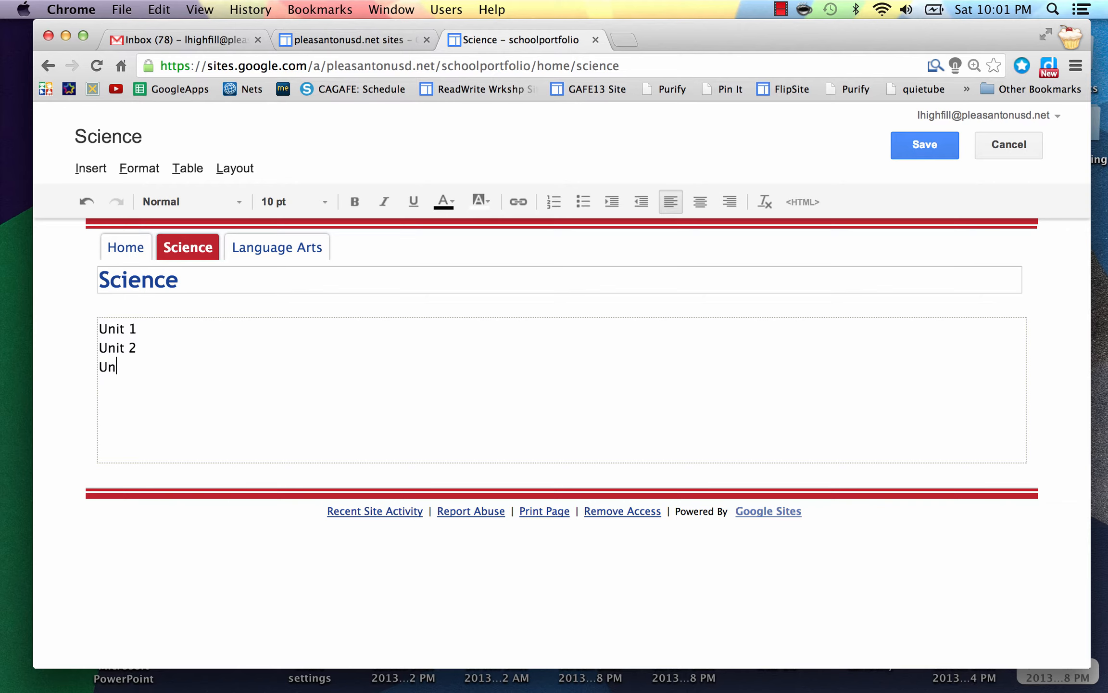
pyautogui.write(' 3')
pyautogui.moveTo(99, 330); pyautogui.dragTo(151, 367)
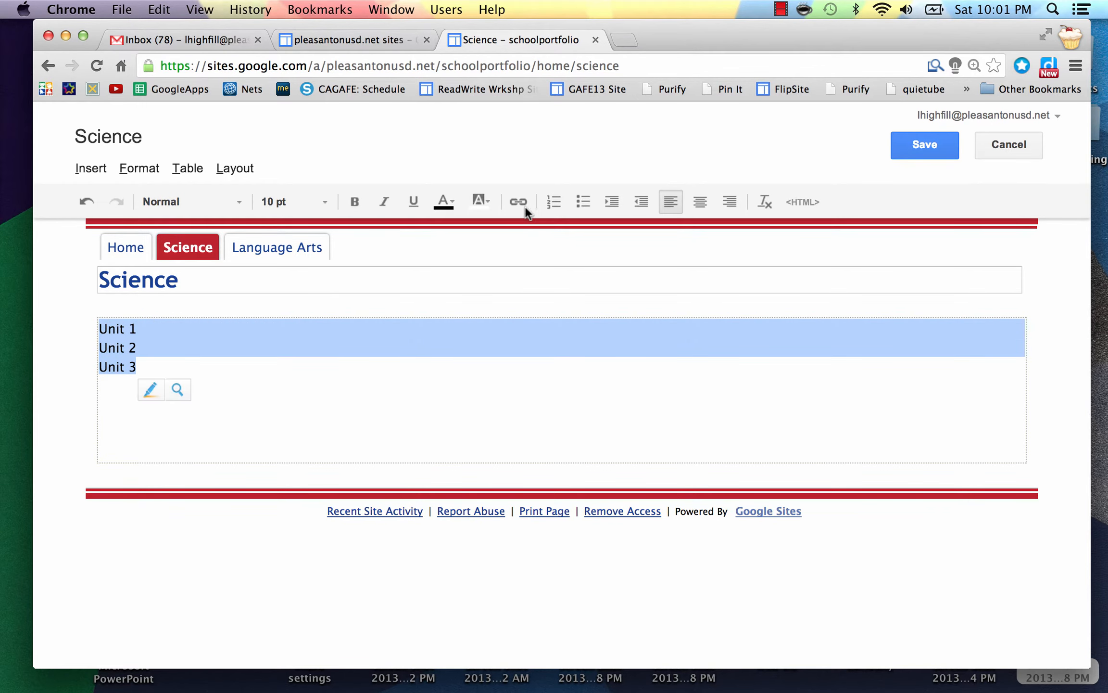
pyautogui.click(587, 199)
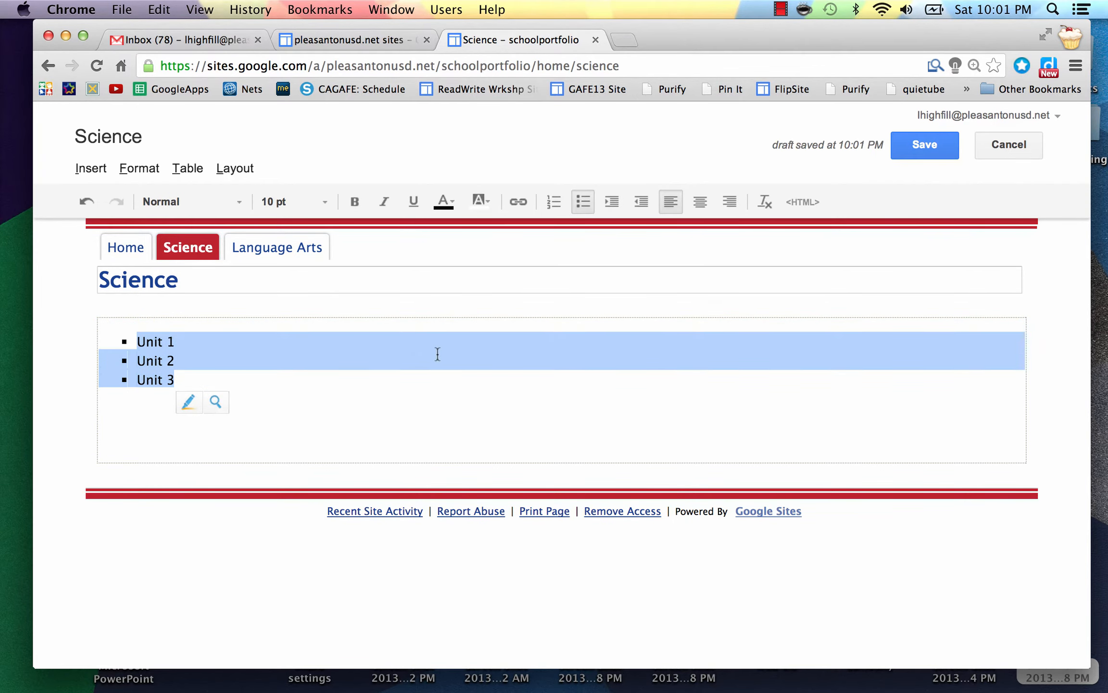
# Format all three bulleted unit lines at 18 pt in the Georgia font
pyautogui.click(290, 203)
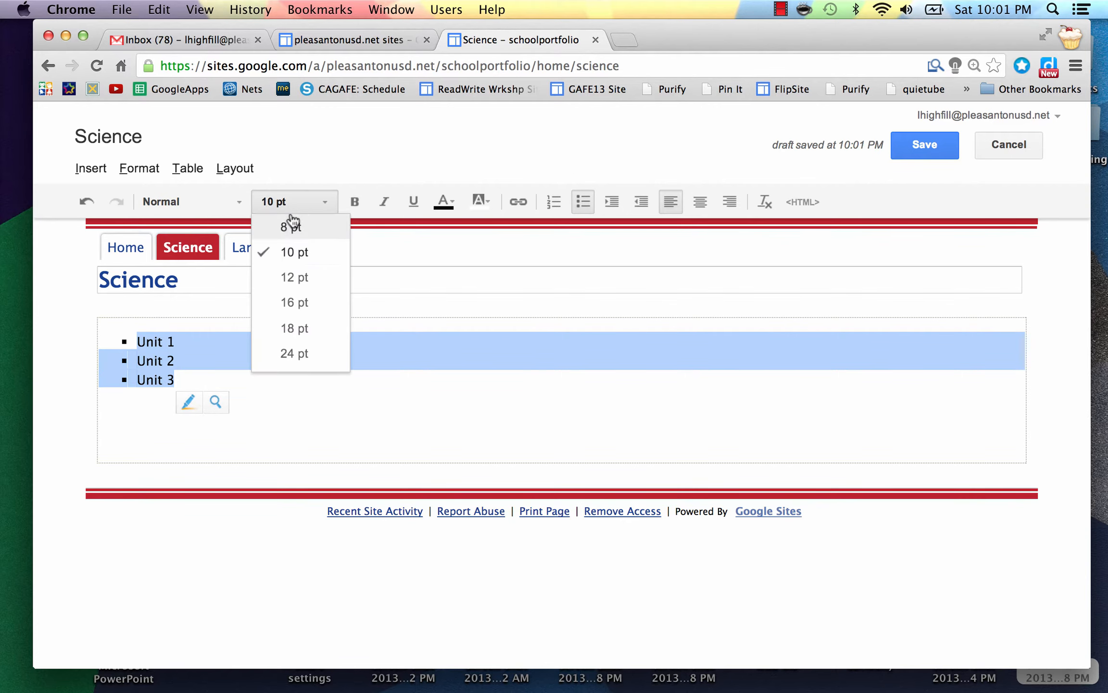
pyautogui.click(300, 329)
pyautogui.click(302, 350)
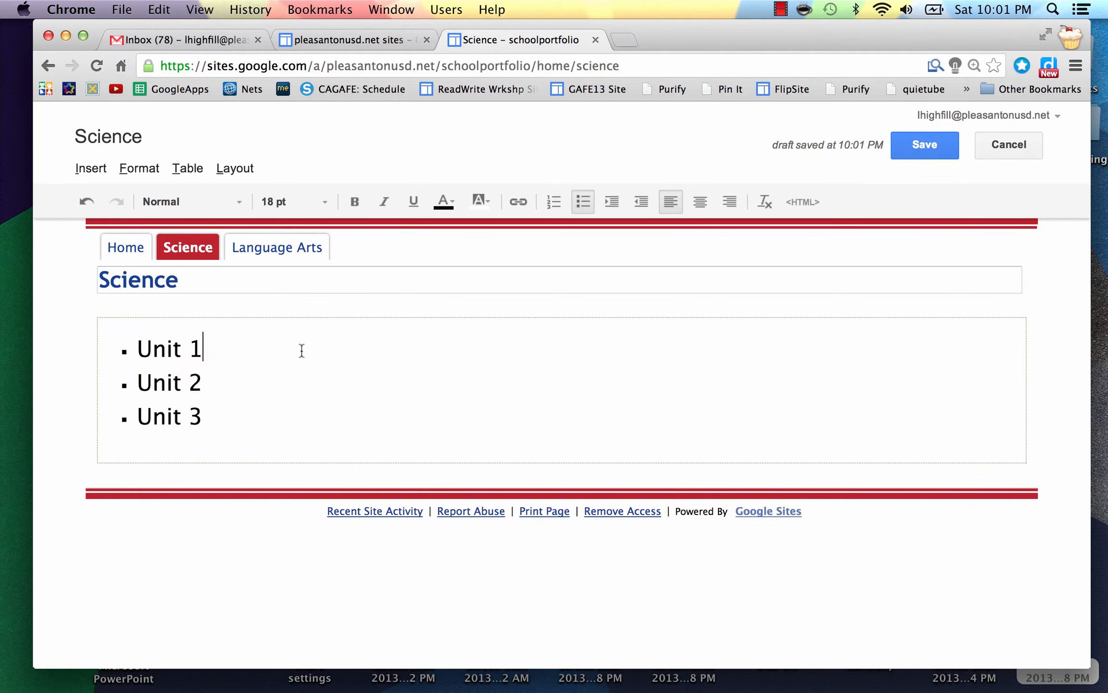
pyautogui.click(206, 199)
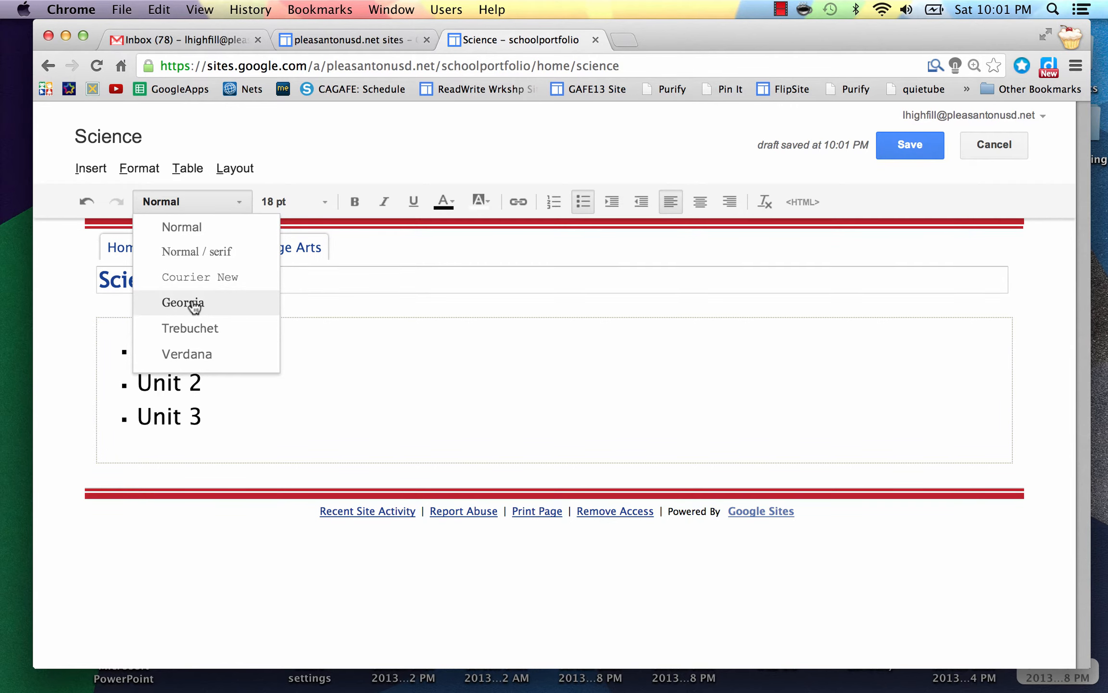
pyautogui.click(194, 303)
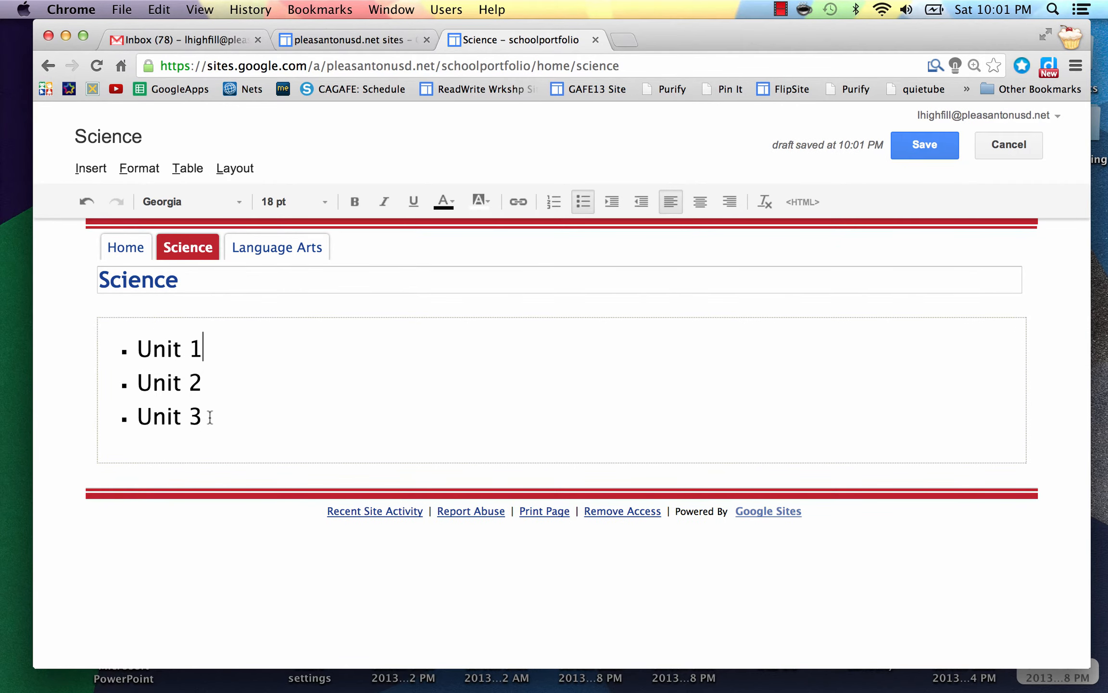
pyautogui.moveTo(204, 415); pyautogui.dragTo(137, 349)
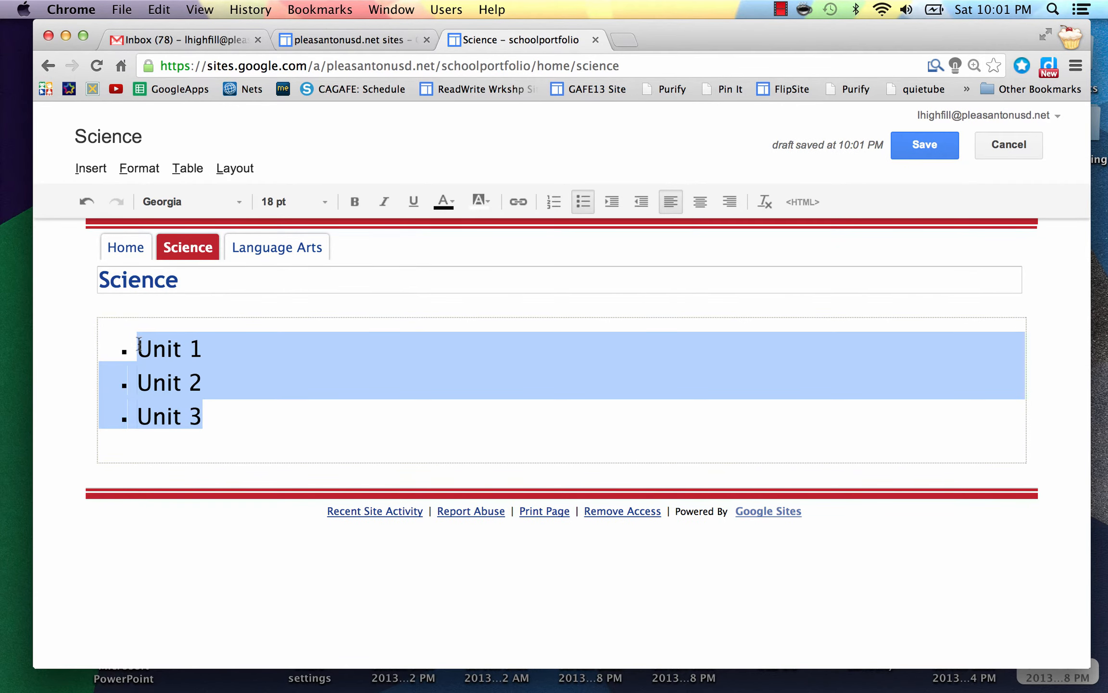
pyautogui.click(186, 201)
pyautogui.click(194, 302)
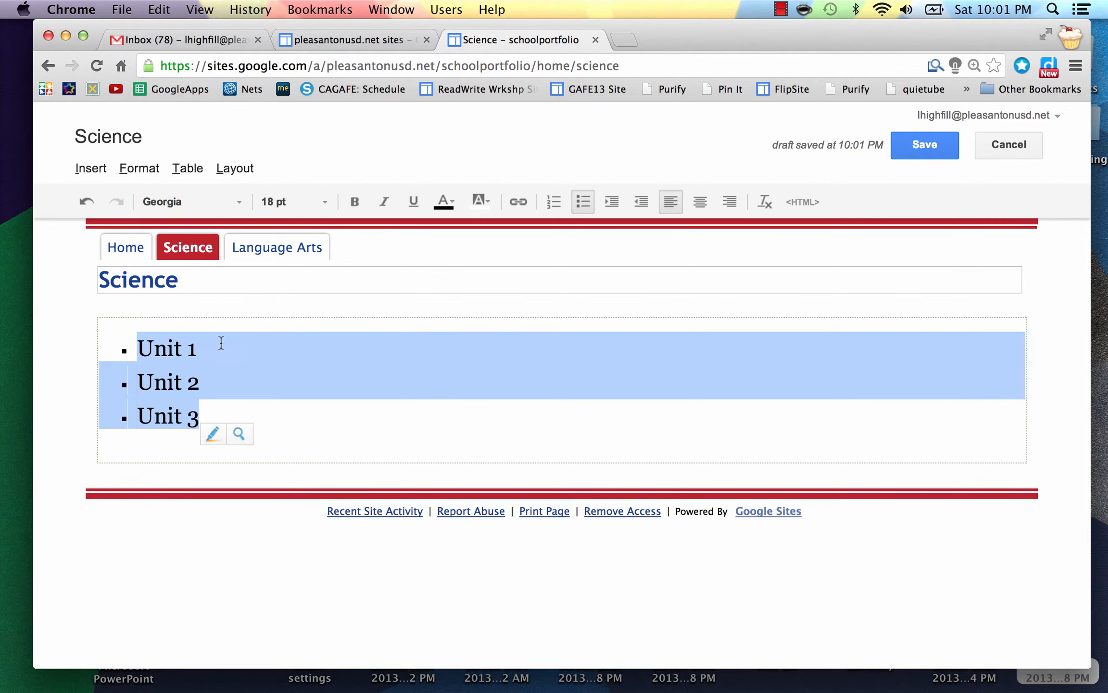
pyautogui.click(362, 414)
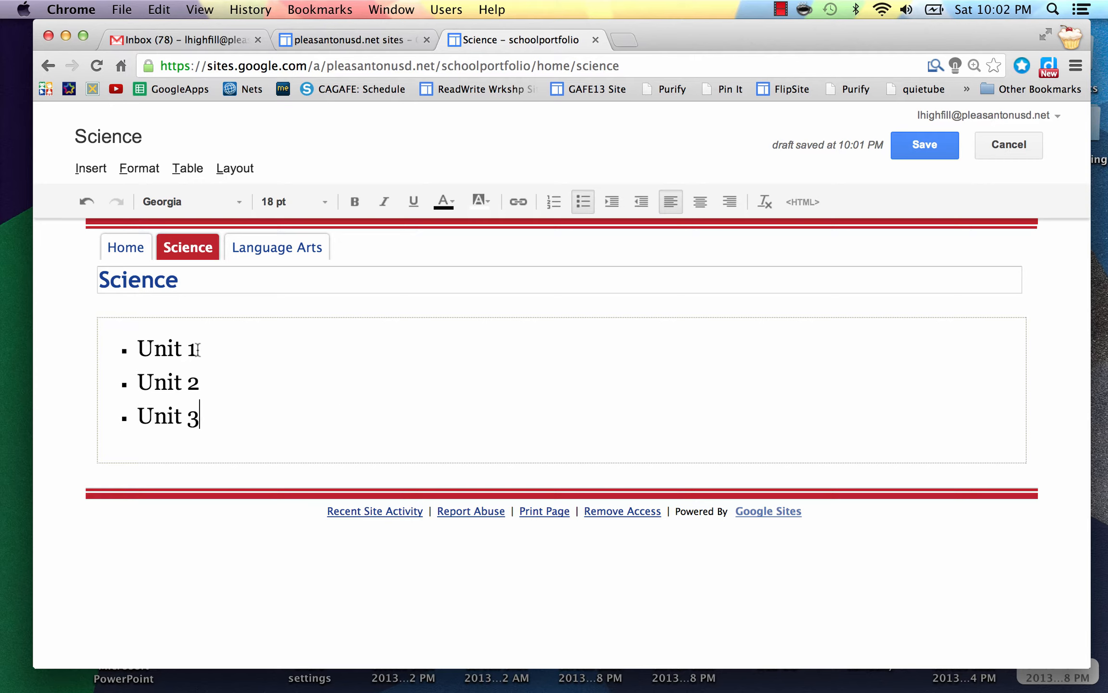
# Link the Unit 1 bullet to a new web page titled "Unit 1" placed under Science
pyautogui.moveTo(198, 349); pyautogui.dragTo(139, 348)
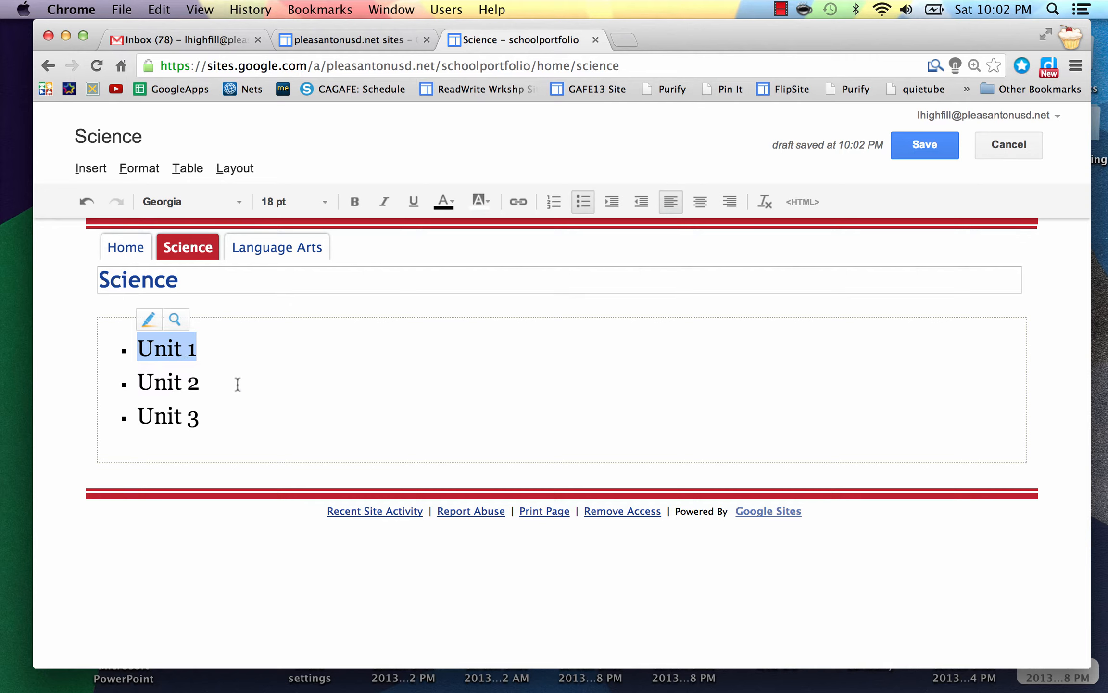
pyautogui.click(517, 202)
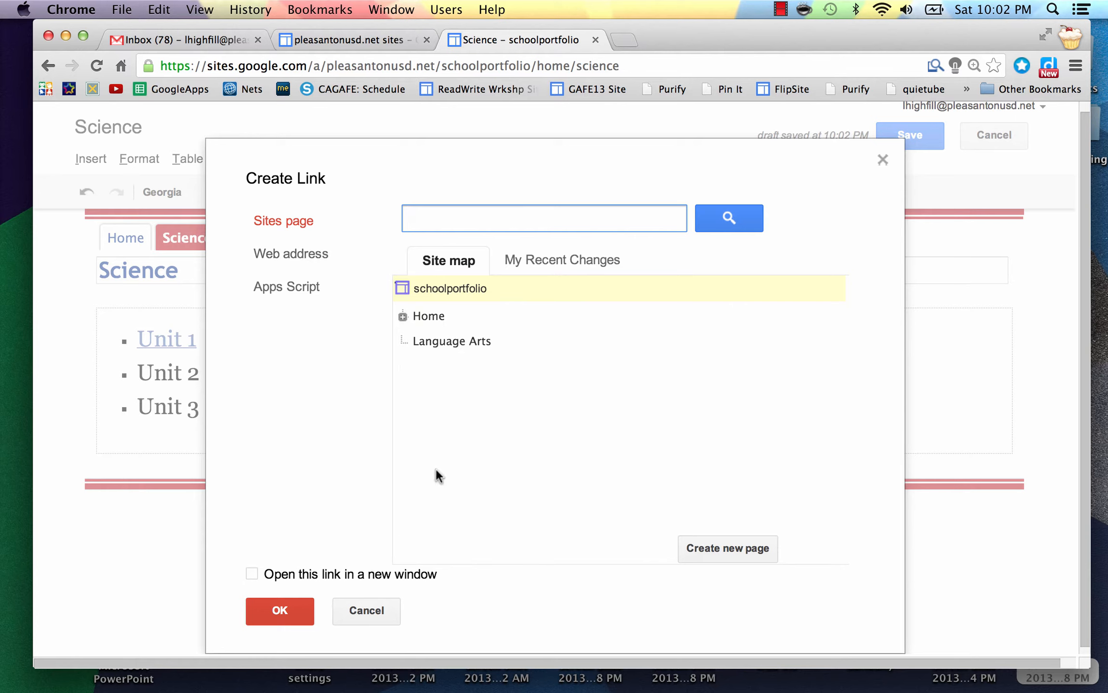
pyautogui.click(716, 547)
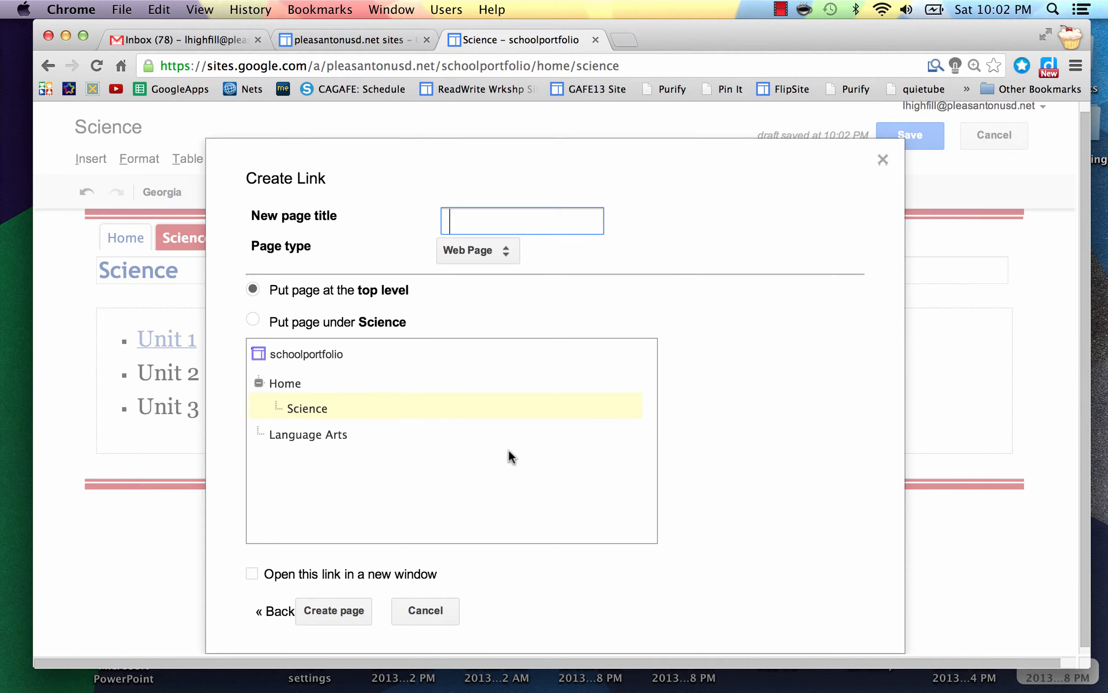
pyautogui.write('Unit 1')
pyautogui.click(252, 318)
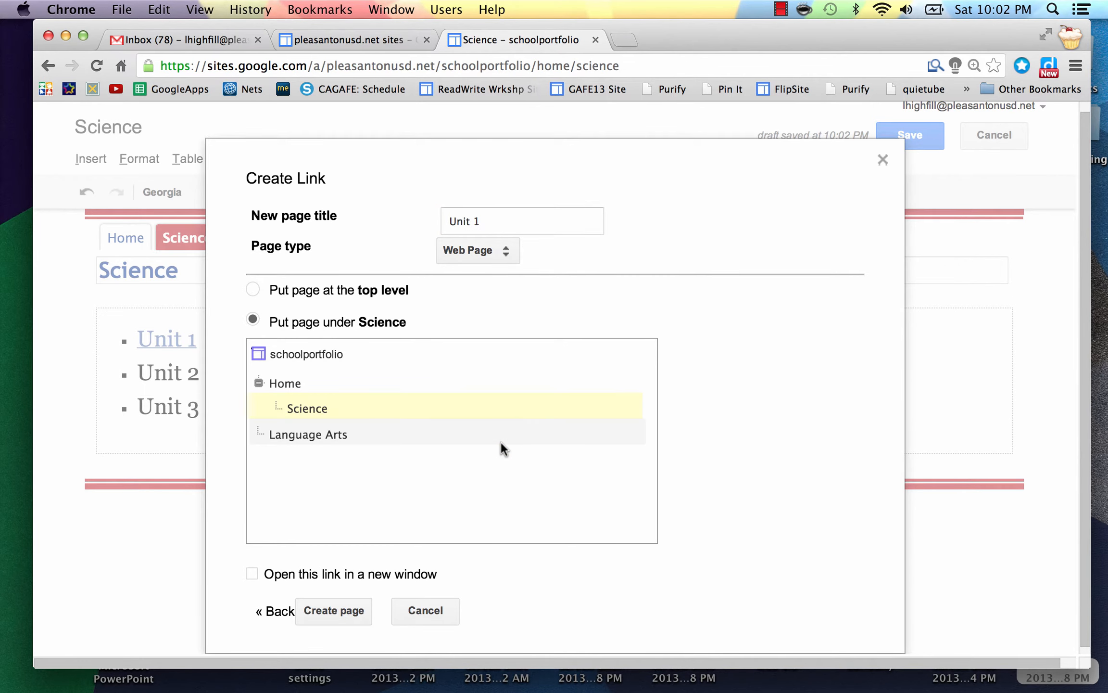
pyautogui.scroll(-1, 500, 440)
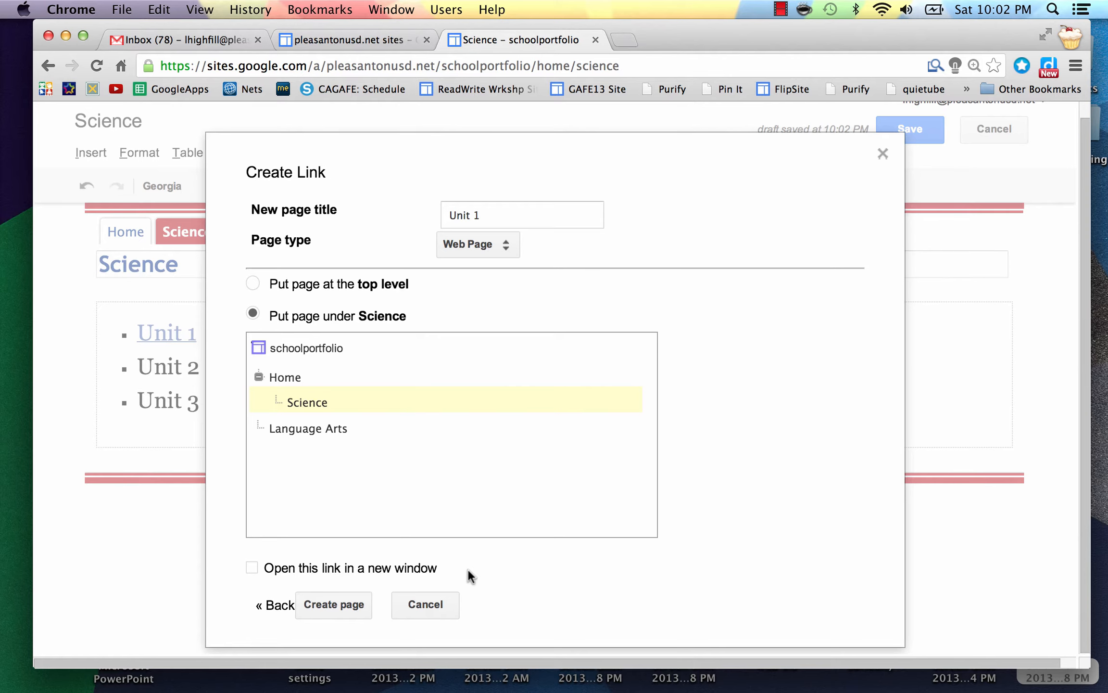
pyautogui.click(347, 604)
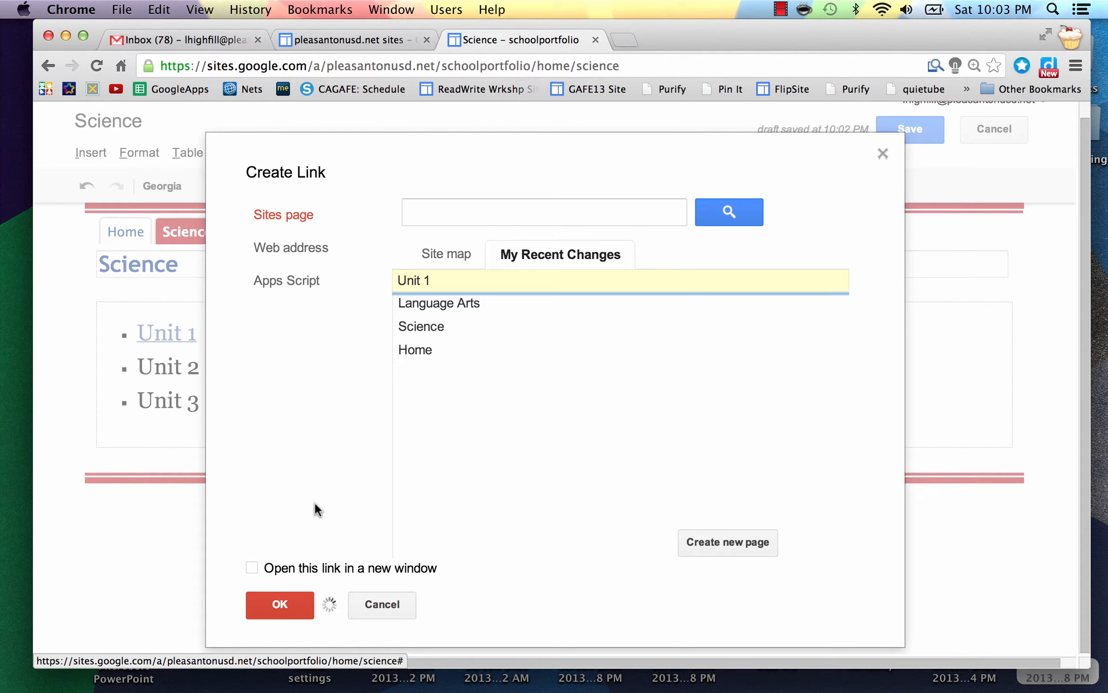
pyautogui.click(277, 607)
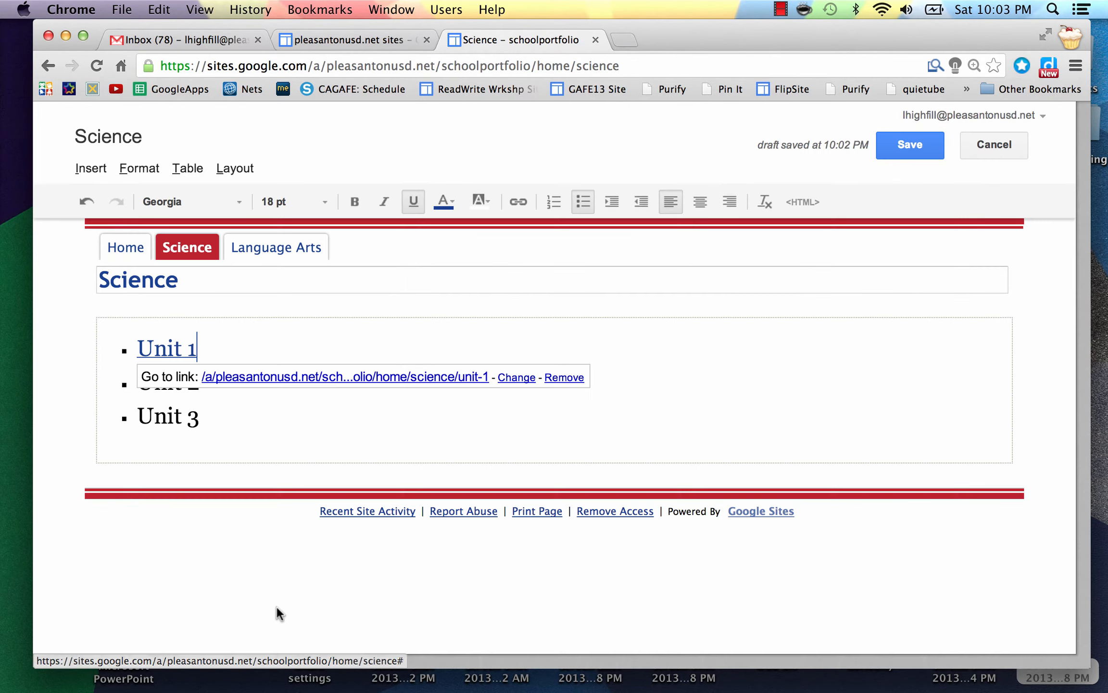
pyautogui.click(263, 435)
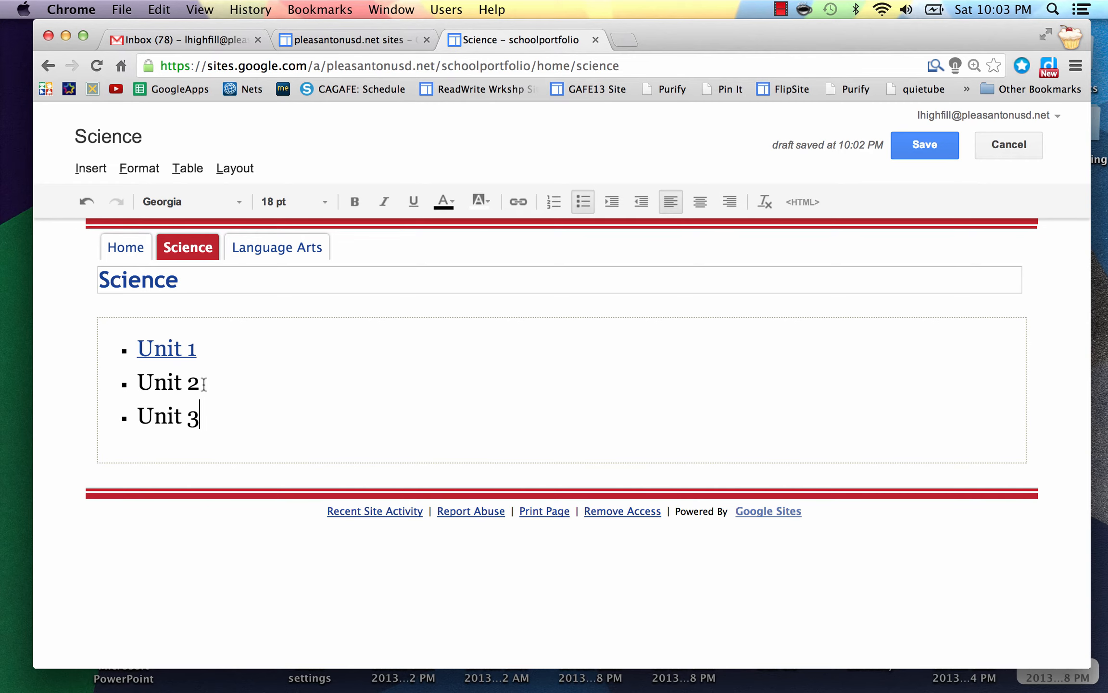
# Open the link settings for the Unit 2 bullet text
pyautogui.moveTo(199, 383); pyautogui.dragTo(138, 382)
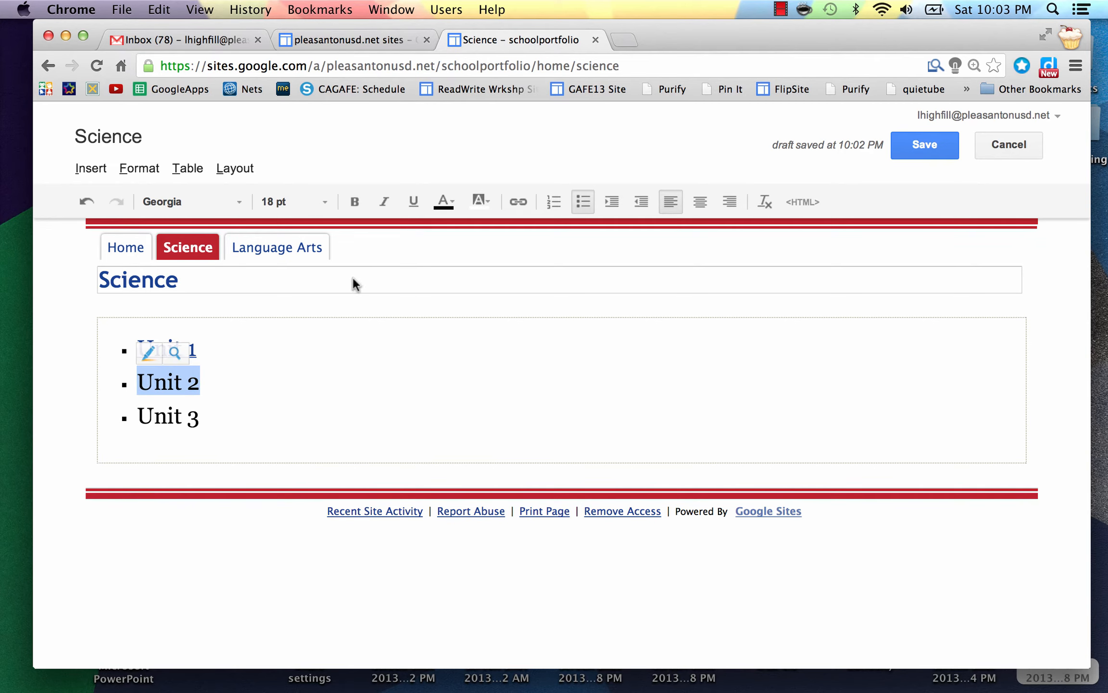
pyautogui.click(517, 203)
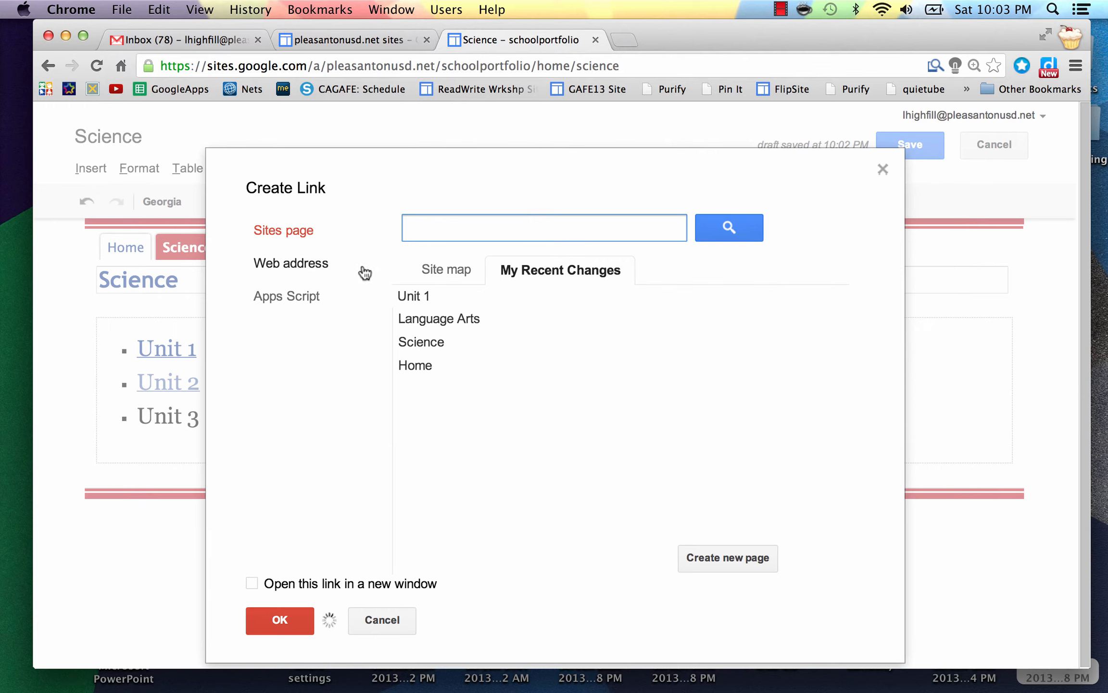
pyautogui.write('Unit 2')
pyautogui.moveTo(464, 228); pyautogui.dragTo(389, 229)
pyautogui.press('BackSpace')
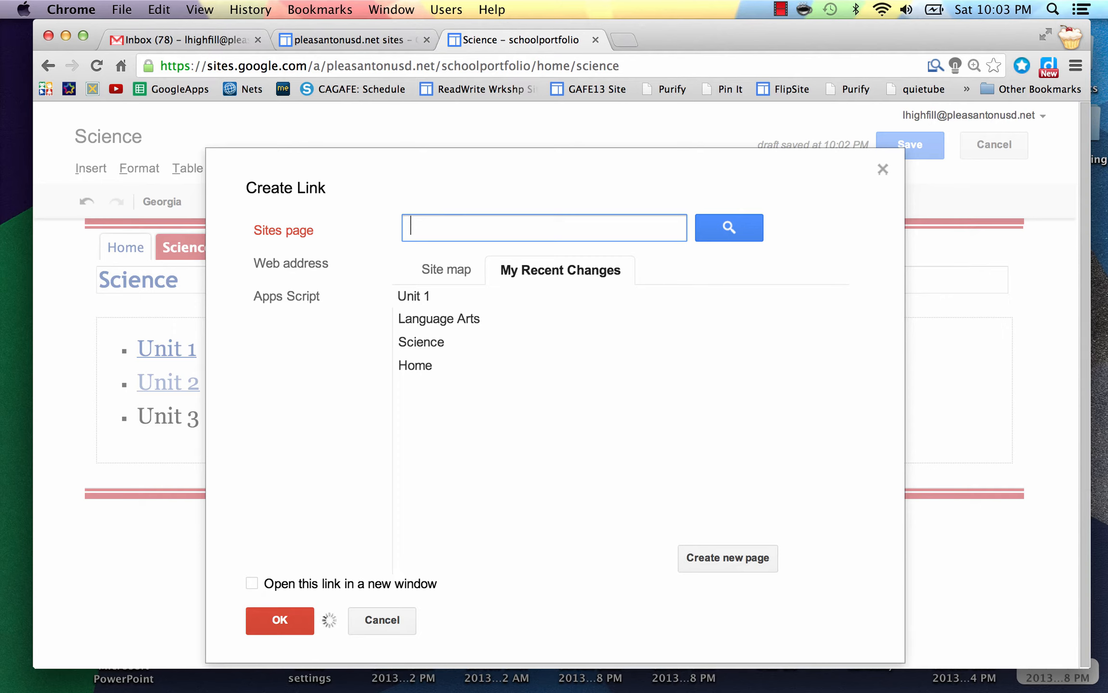
# Create a new web page titled "Unit 2" under Science and apply it as the Unit 2 bullet's link
pyautogui.click(710, 561)
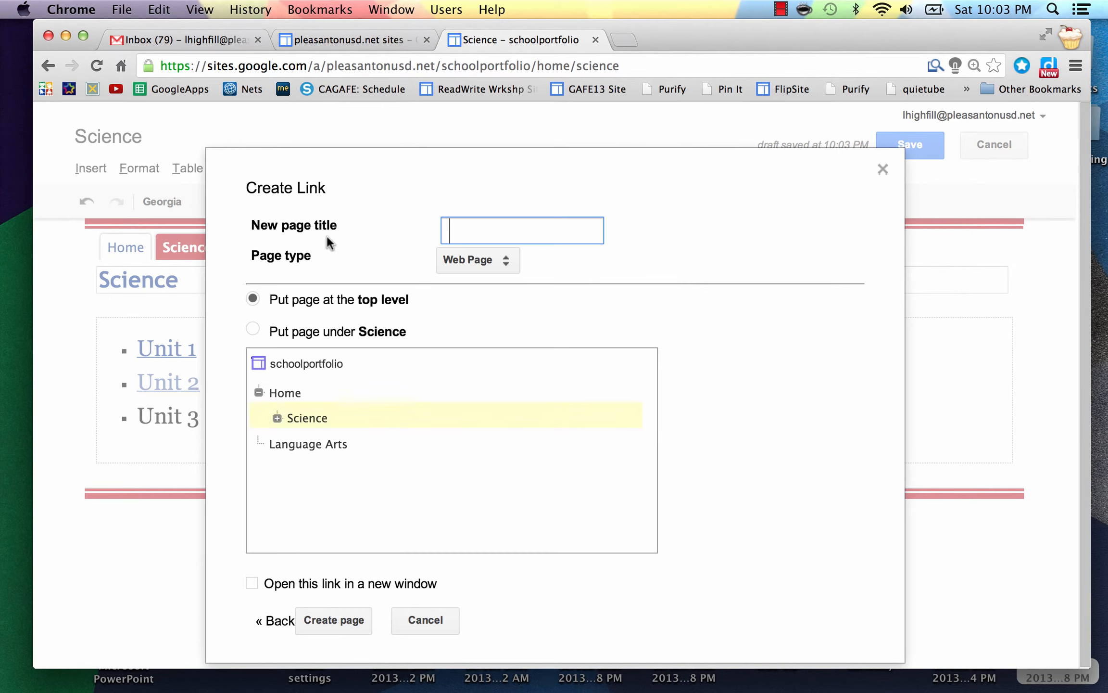
pyautogui.write('Unit 2')
pyautogui.click(253, 330)
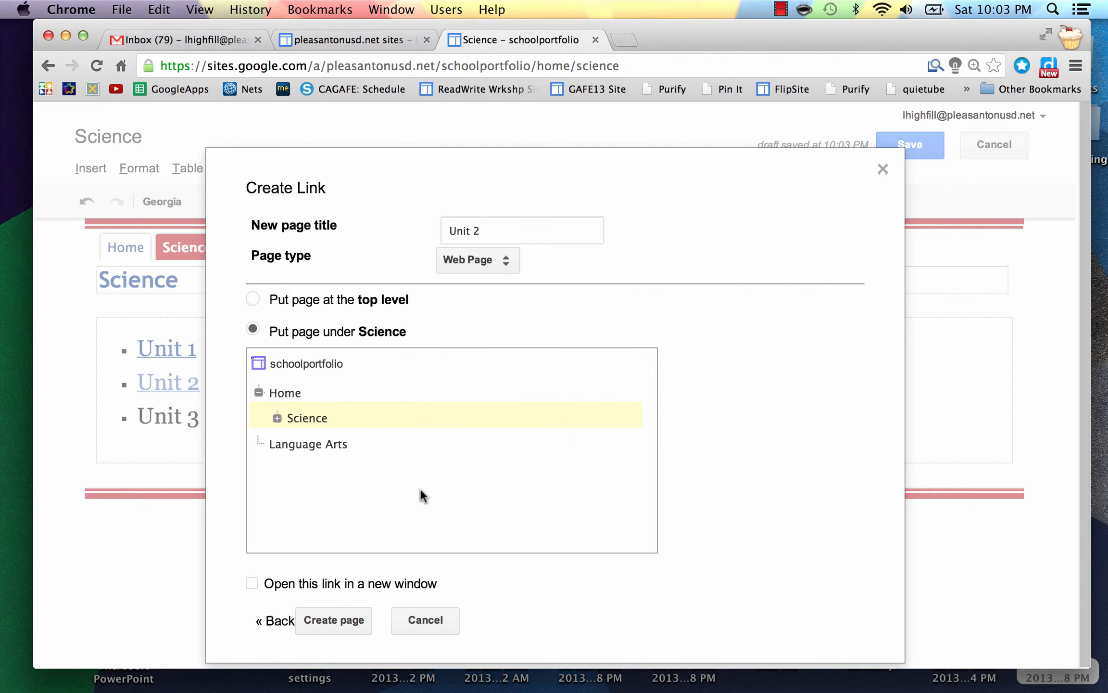
pyautogui.click(326, 614)
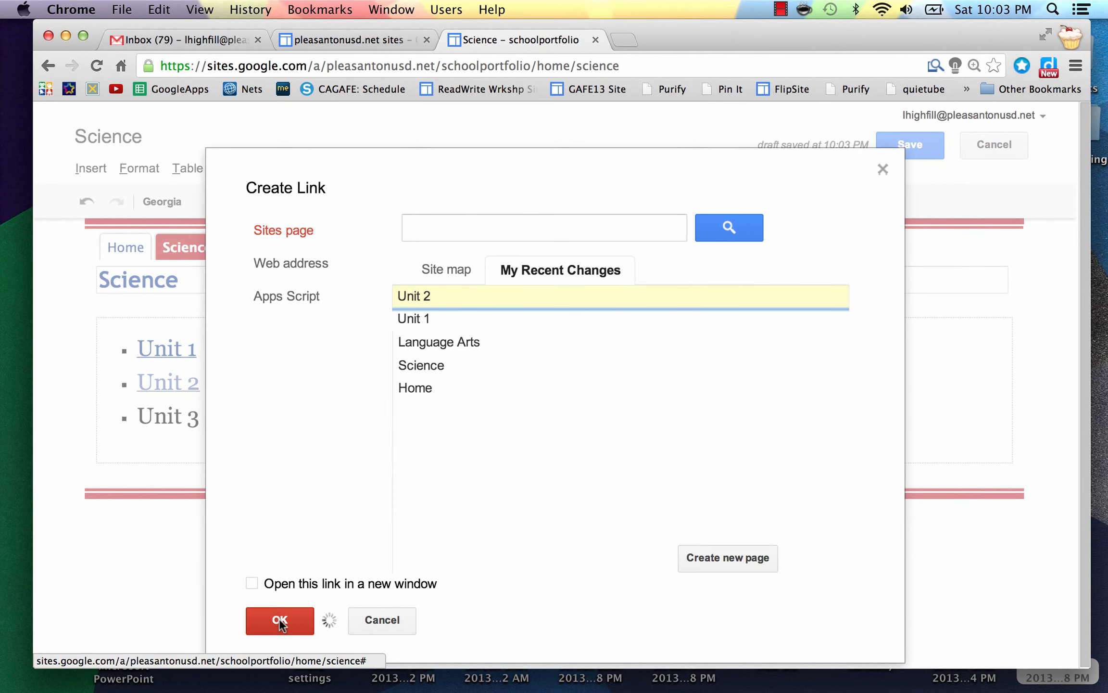
pyautogui.click(279, 620)
pyautogui.click(211, 426)
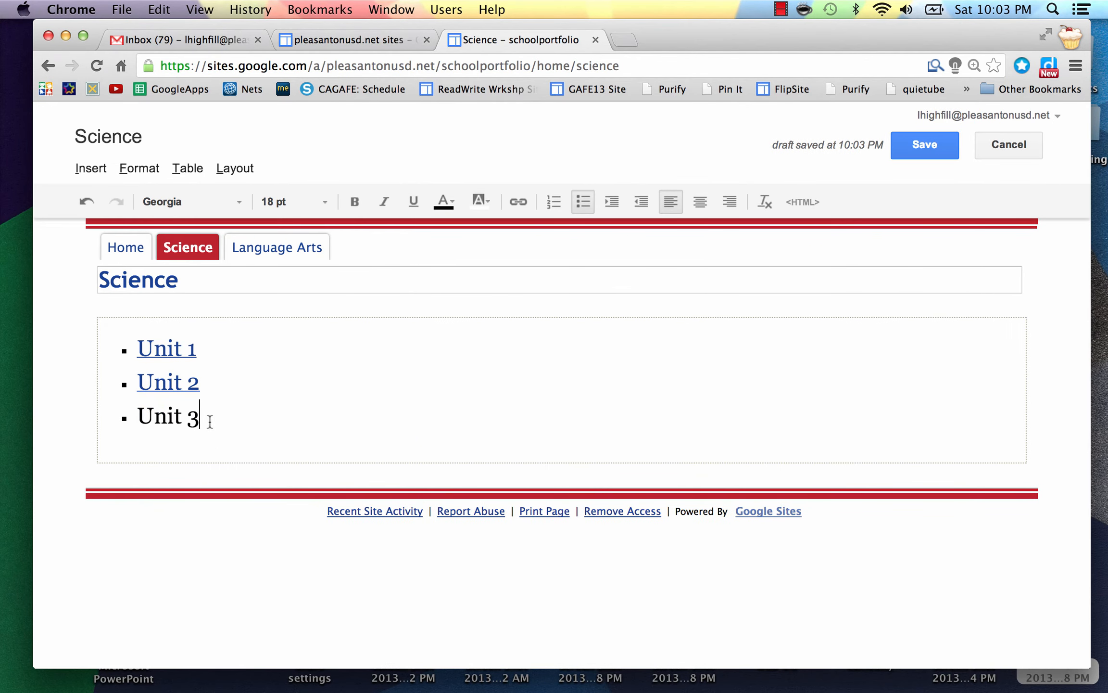
# Link the Unit 3 bullet to a new web page titled "Unit 3" placed under Science, and save the Science page
pyautogui.moveTo(210, 421); pyautogui.dragTo(144, 417)
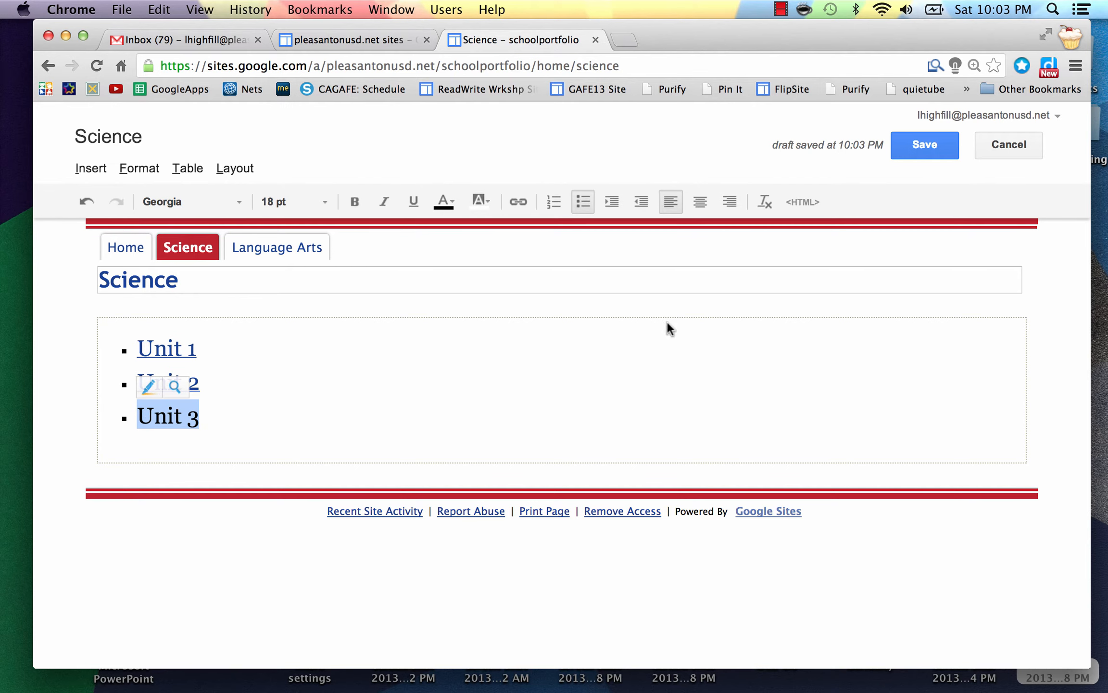
pyautogui.click(517, 202)
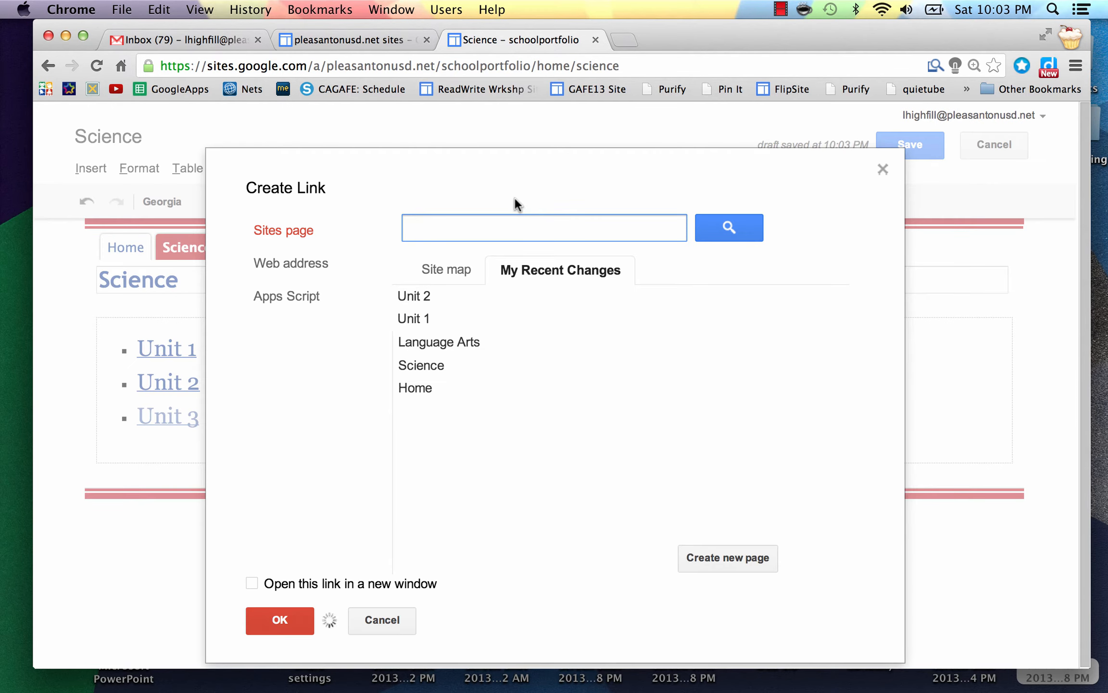
pyautogui.click(711, 554)
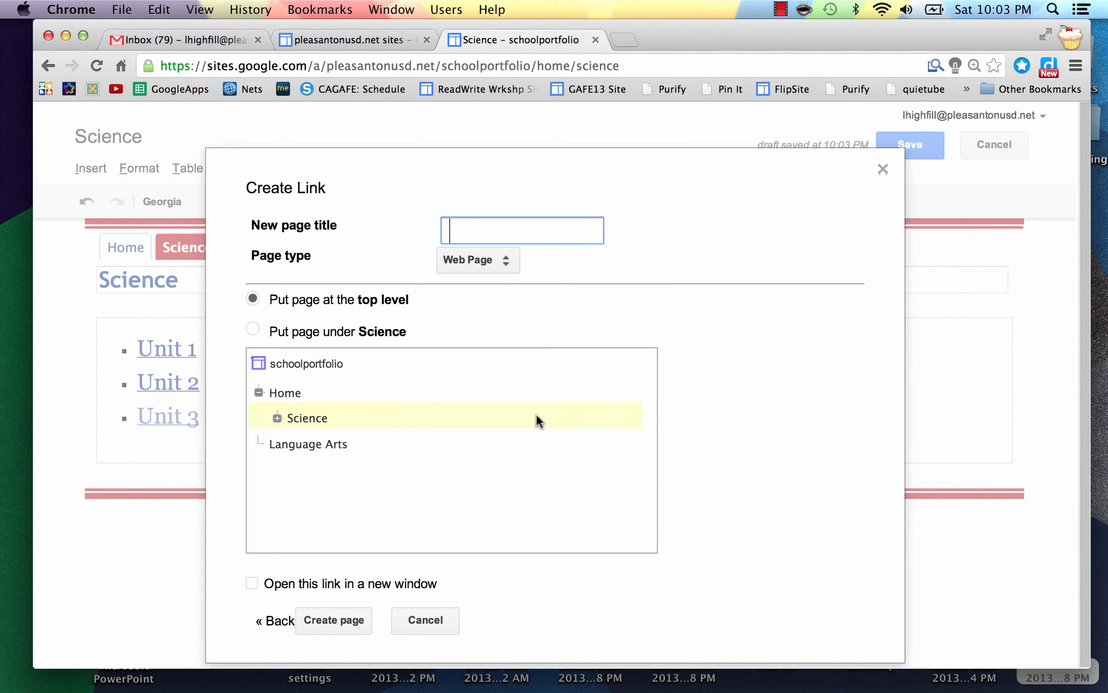
pyautogui.write('Unt')
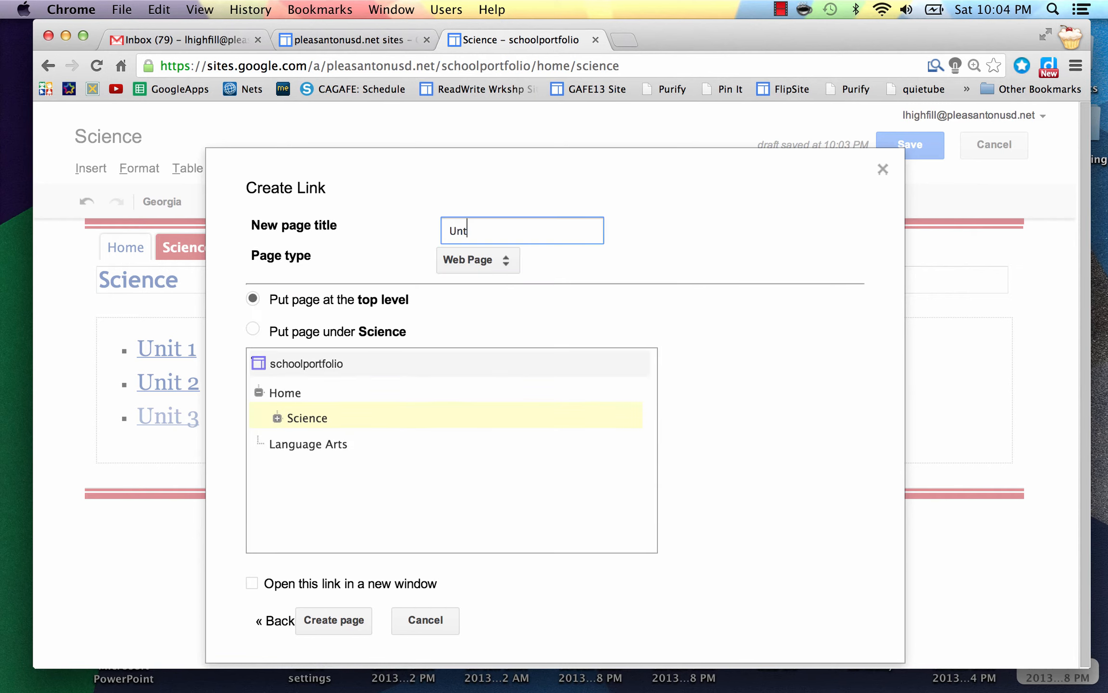
pyautogui.write('t 3')
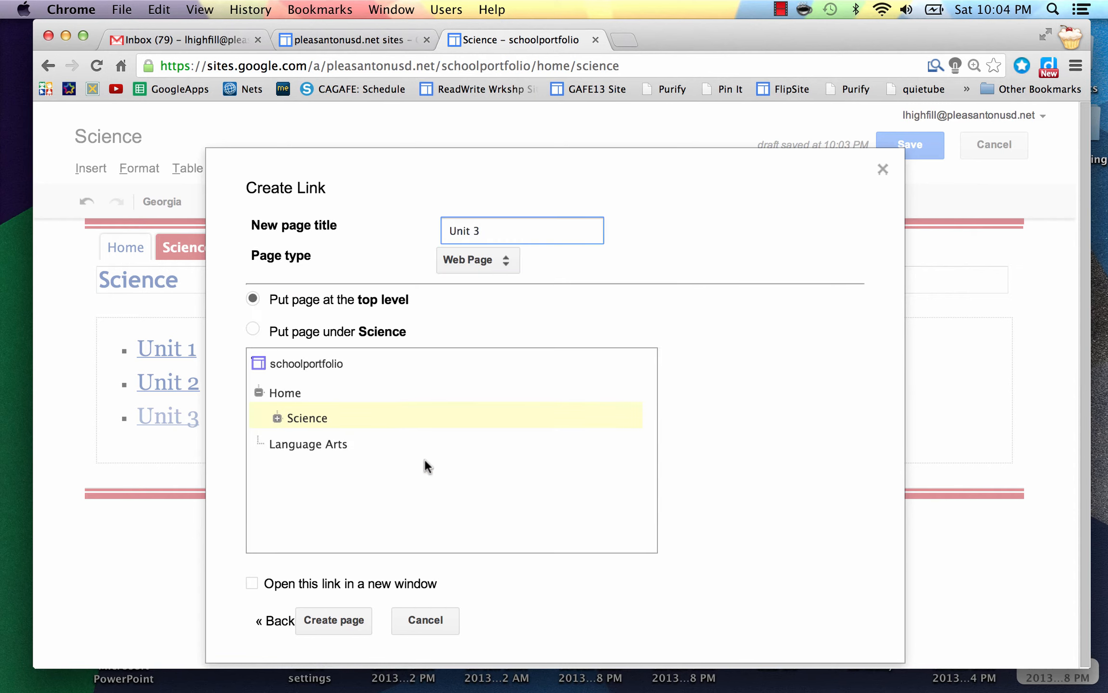
pyautogui.click(253, 331)
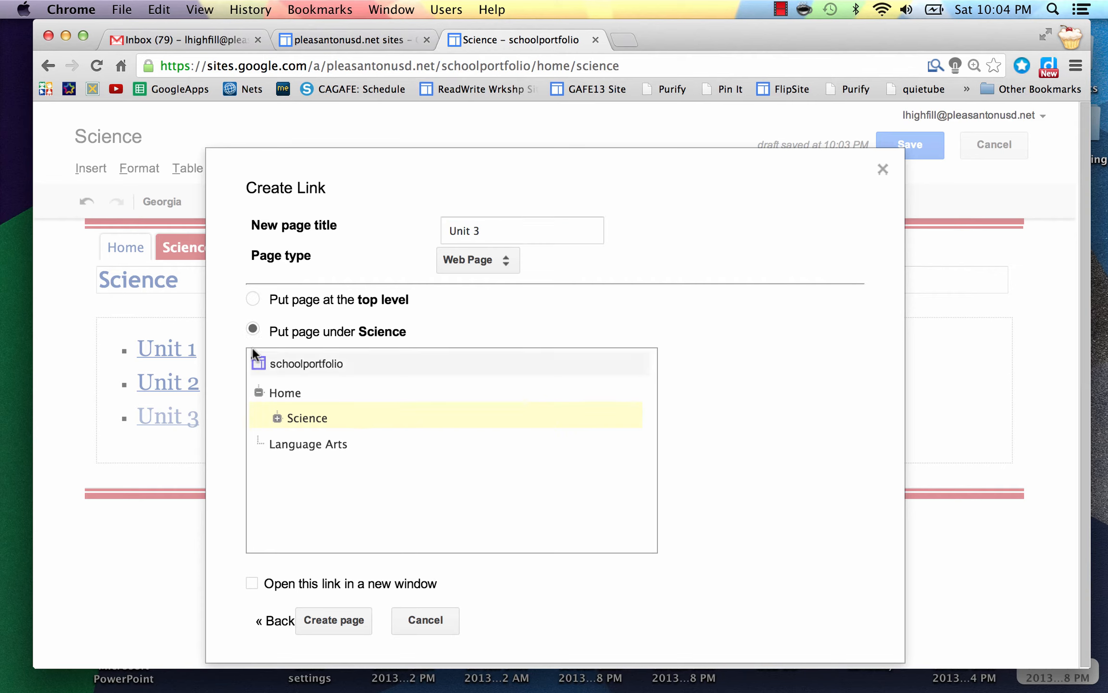
pyautogui.click(321, 620)
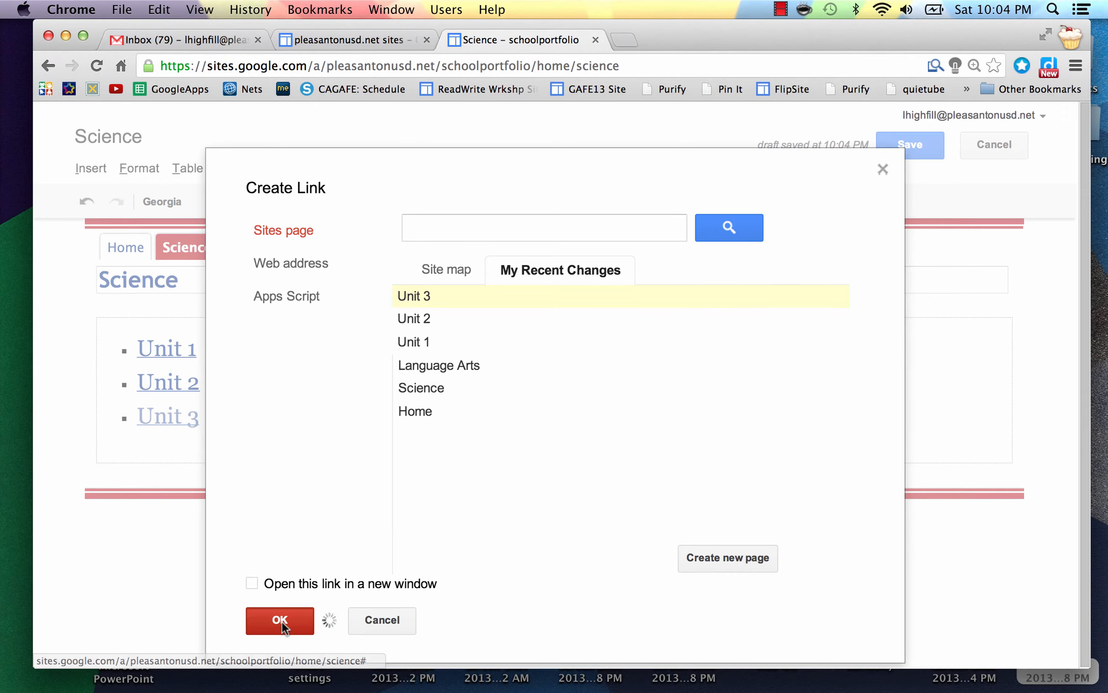
pyautogui.click(281, 621)
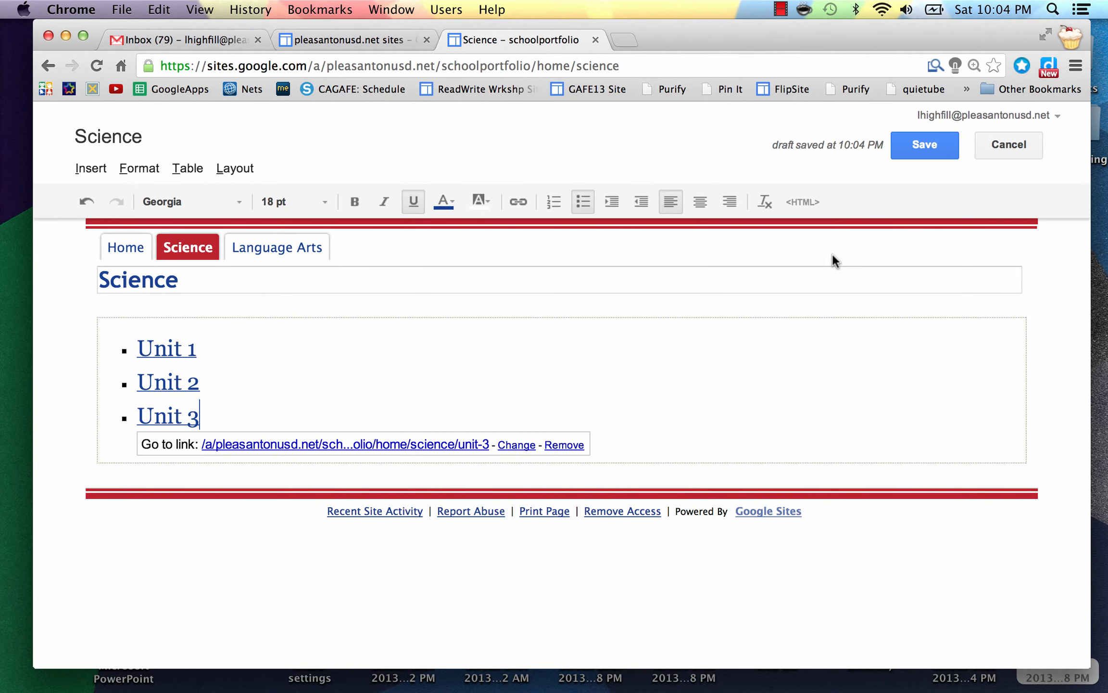
pyautogui.click(927, 145)
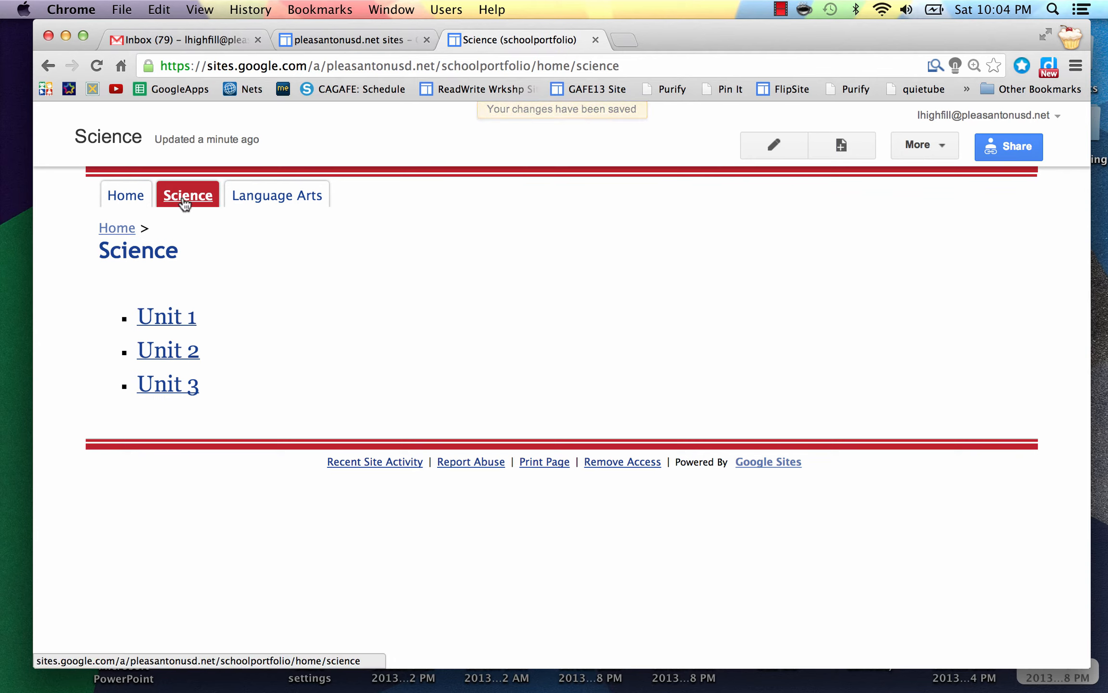
pyautogui.click(165, 318)
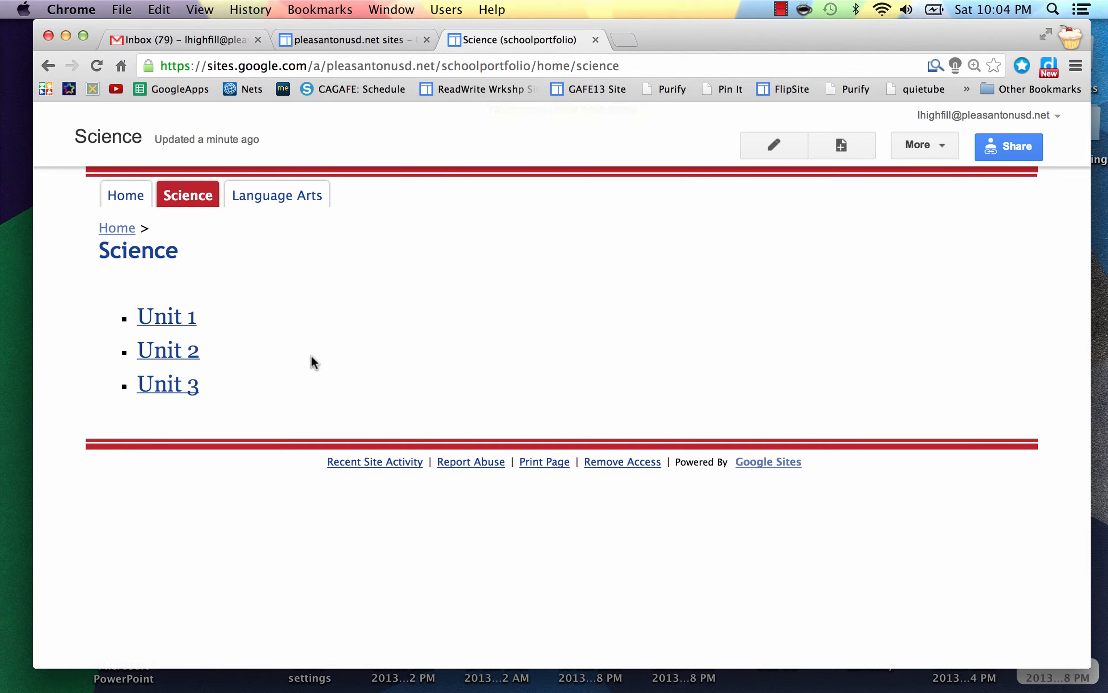
# Turn off sub-page links, attachments and comments in the Unit 1 page's settings and save them
pyautogui.click(174, 328)
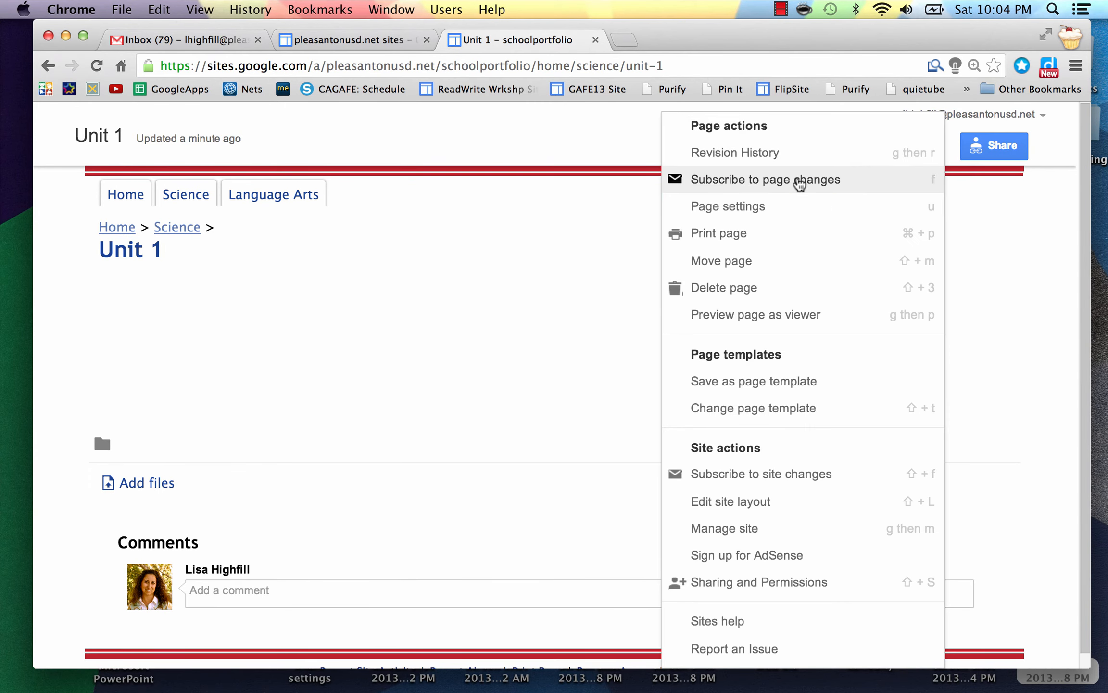
pyautogui.click(747, 206)
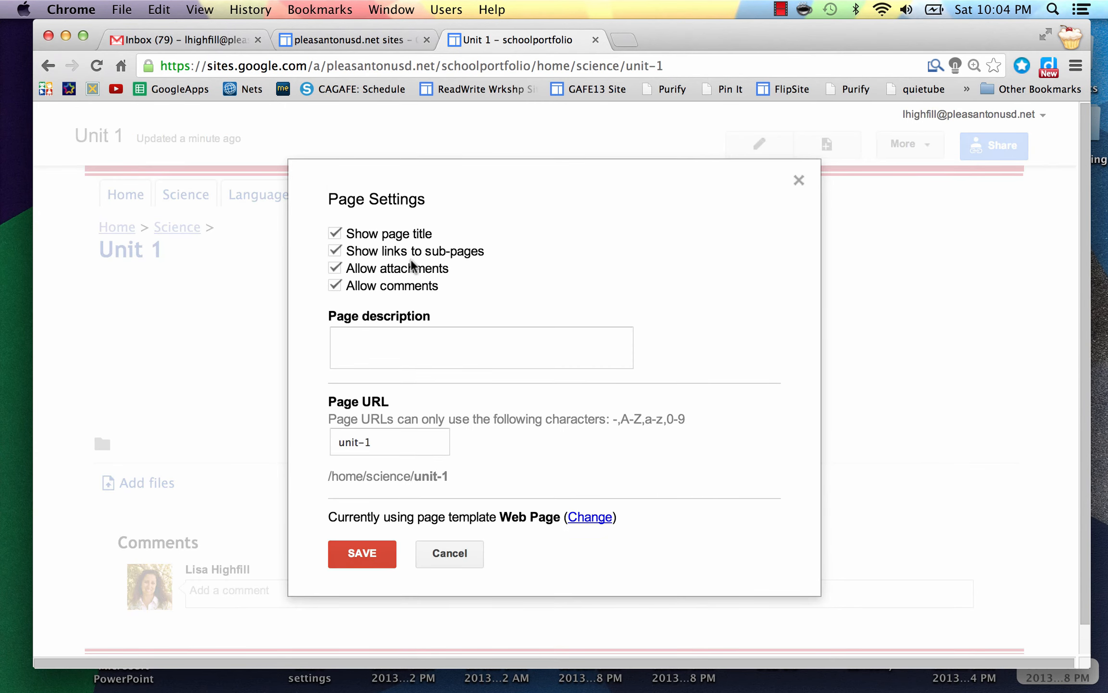
pyautogui.click(336, 250)
pyautogui.click(335, 268)
pyautogui.click(335, 285)
pyautogui.click(374, 552)
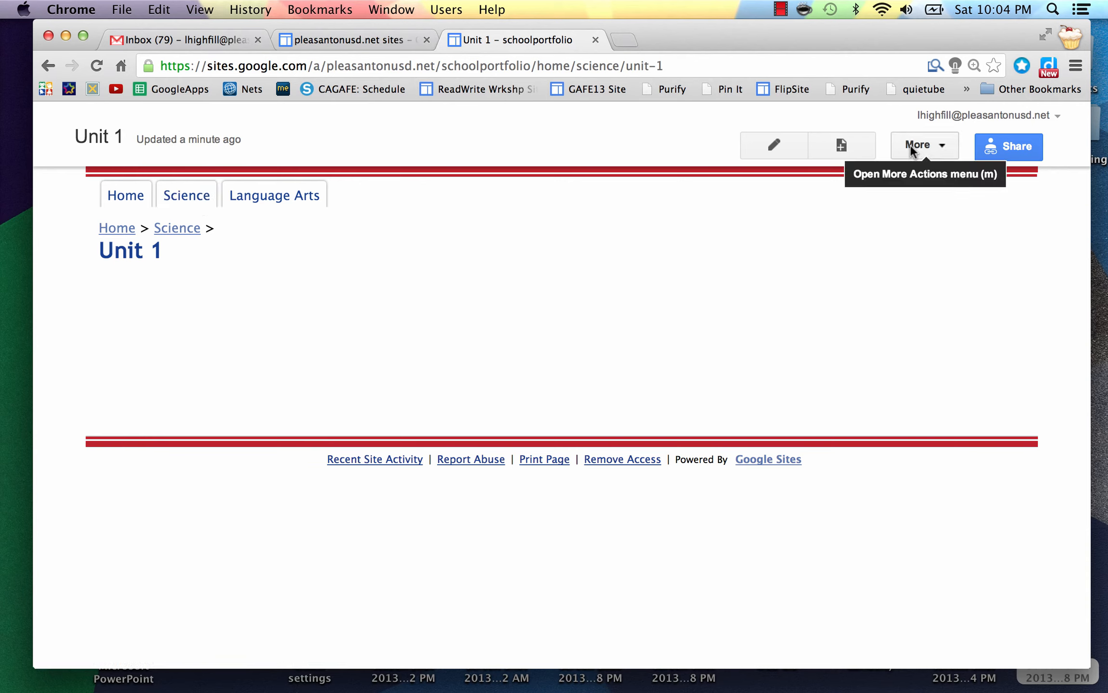
# Return to the Science page and open the site layout's horizontal navigation configuration
pyautogui.click(195, 201)
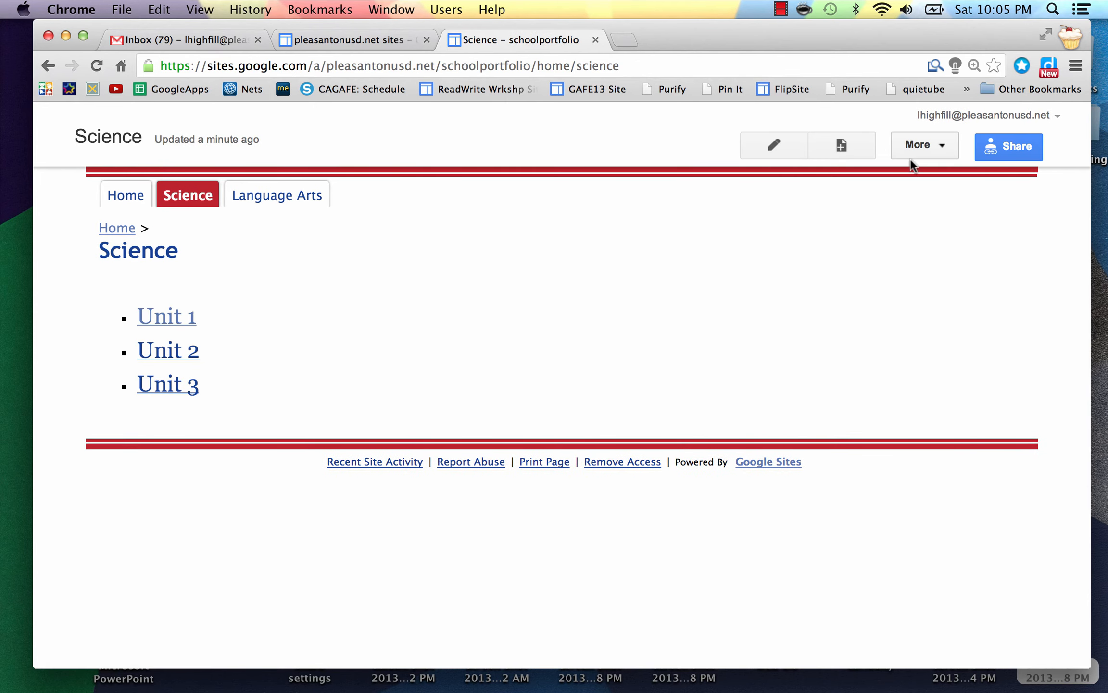
pyautogui.click(914, 145)
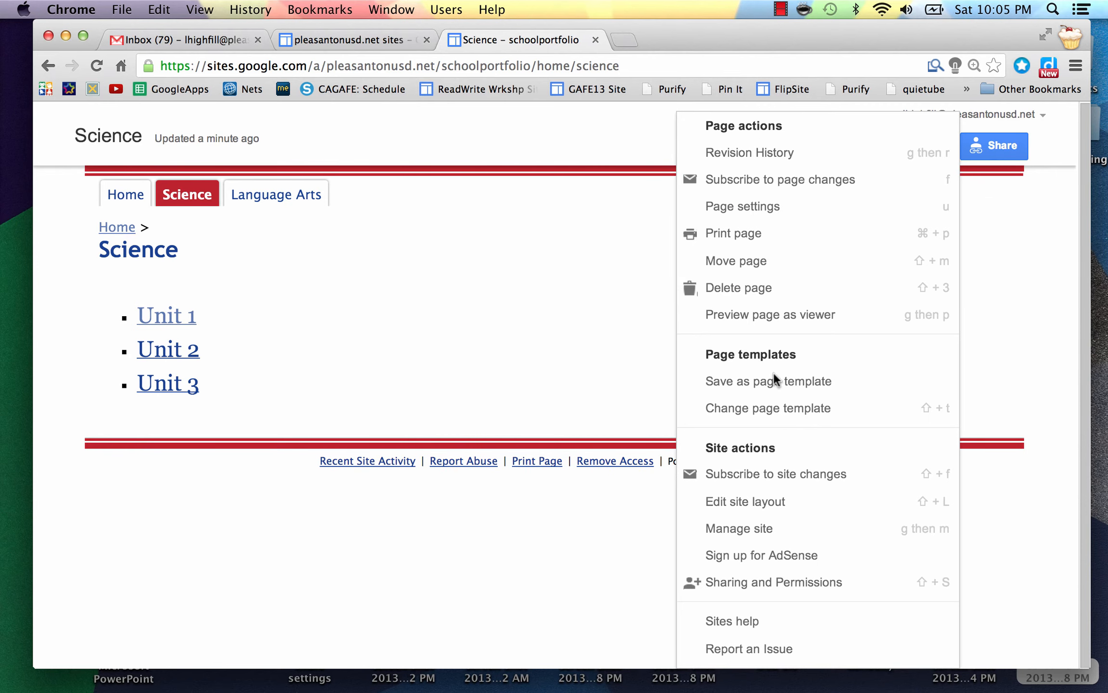
pyautogui.click(771, 500)
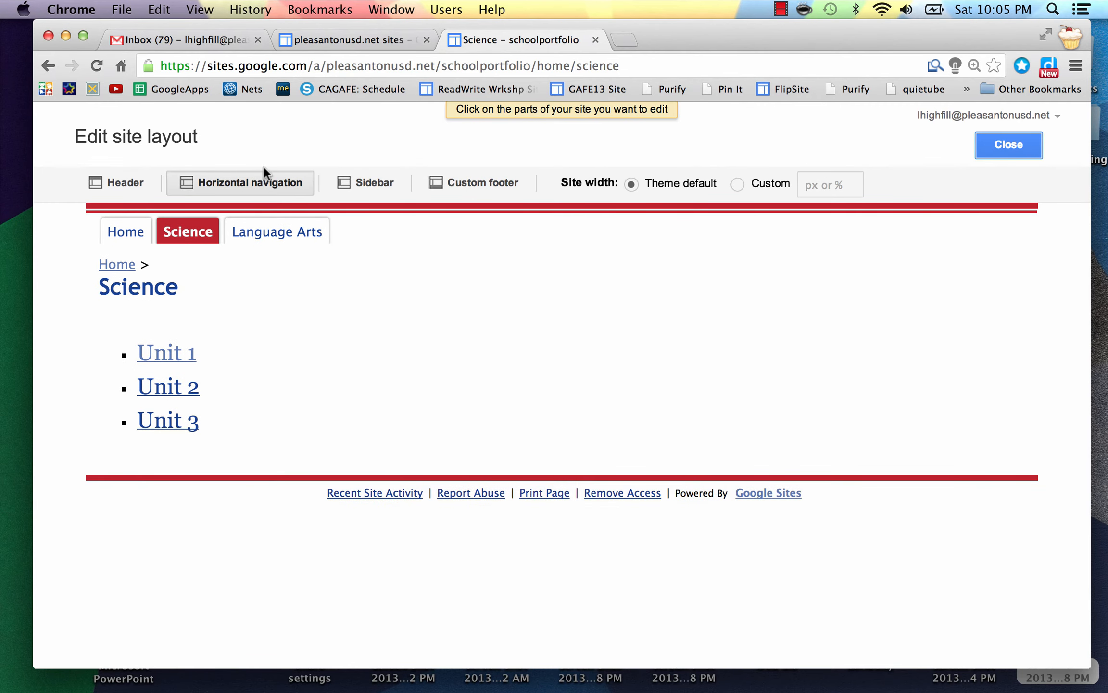
pyautogui.click(511, 235)
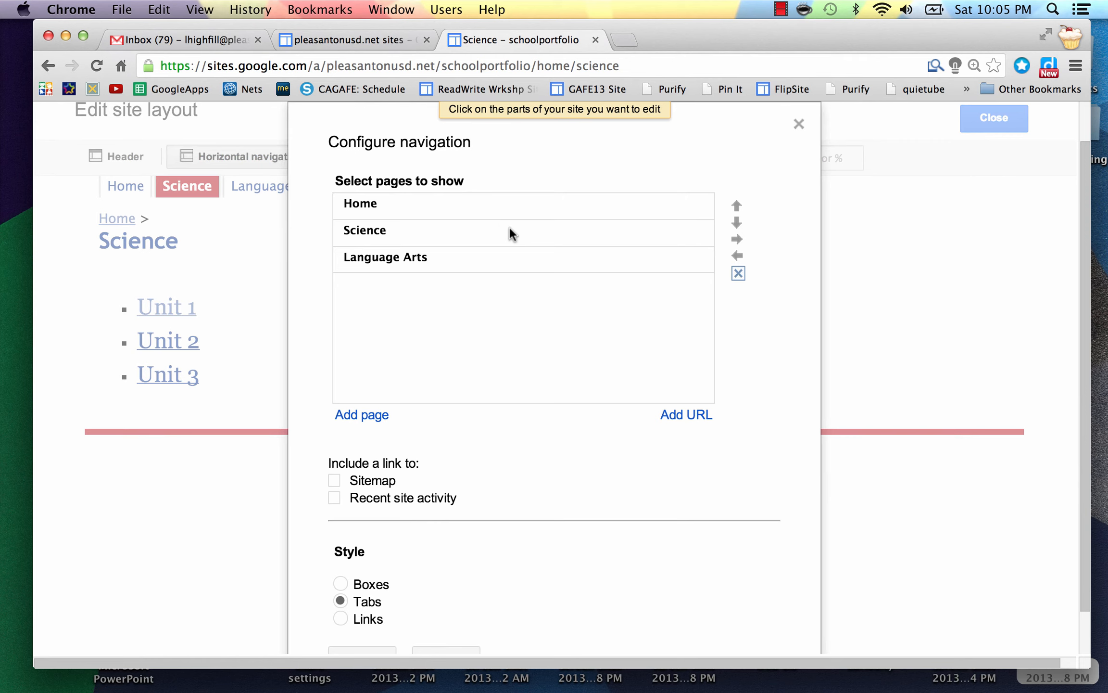
# Add the Unit 1 page, found under Home > Science in the site map, to the navigation pages
pyautogui.click(366, 415)
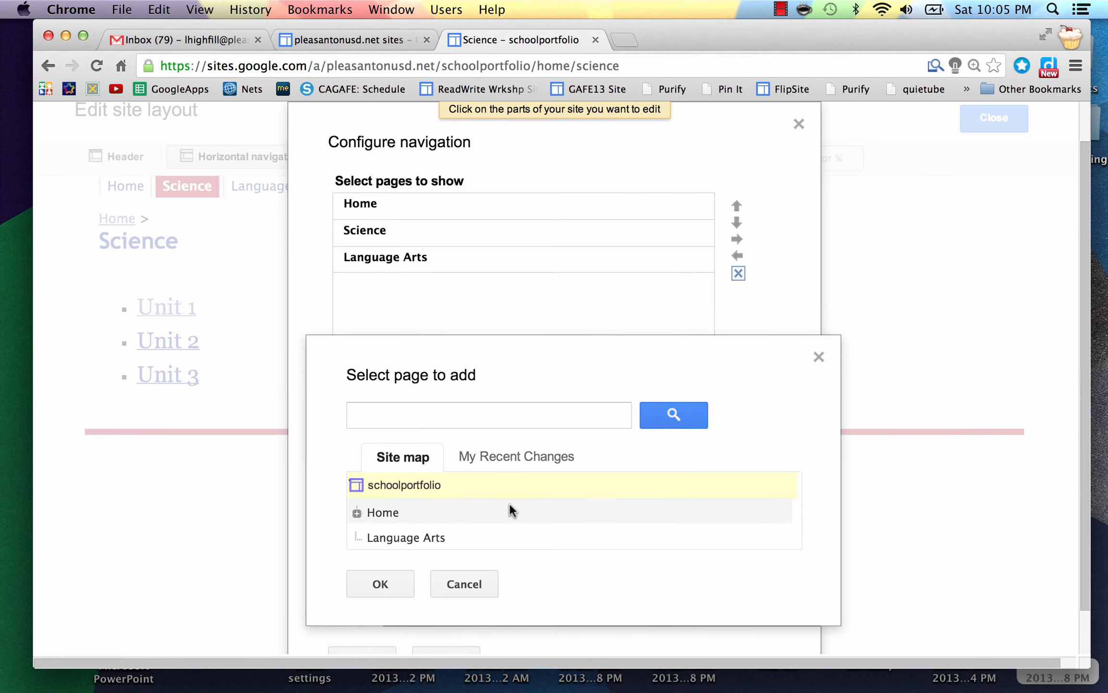
pyautogui.scroll(-2, 509, 502)
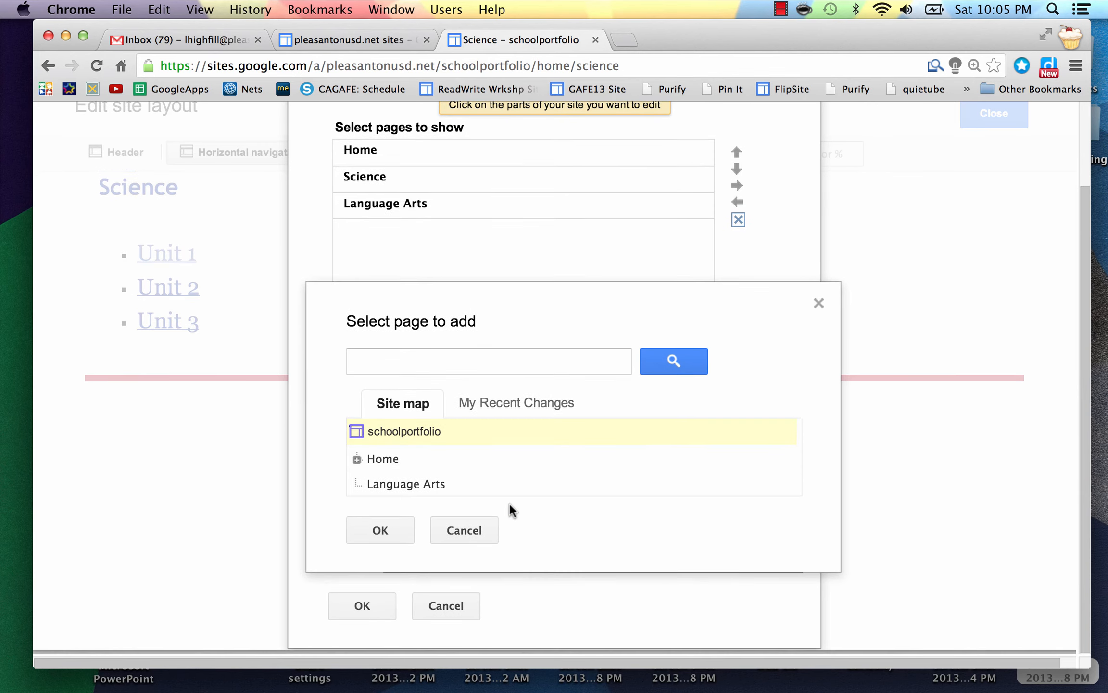
pyautogui.click(357, 464)
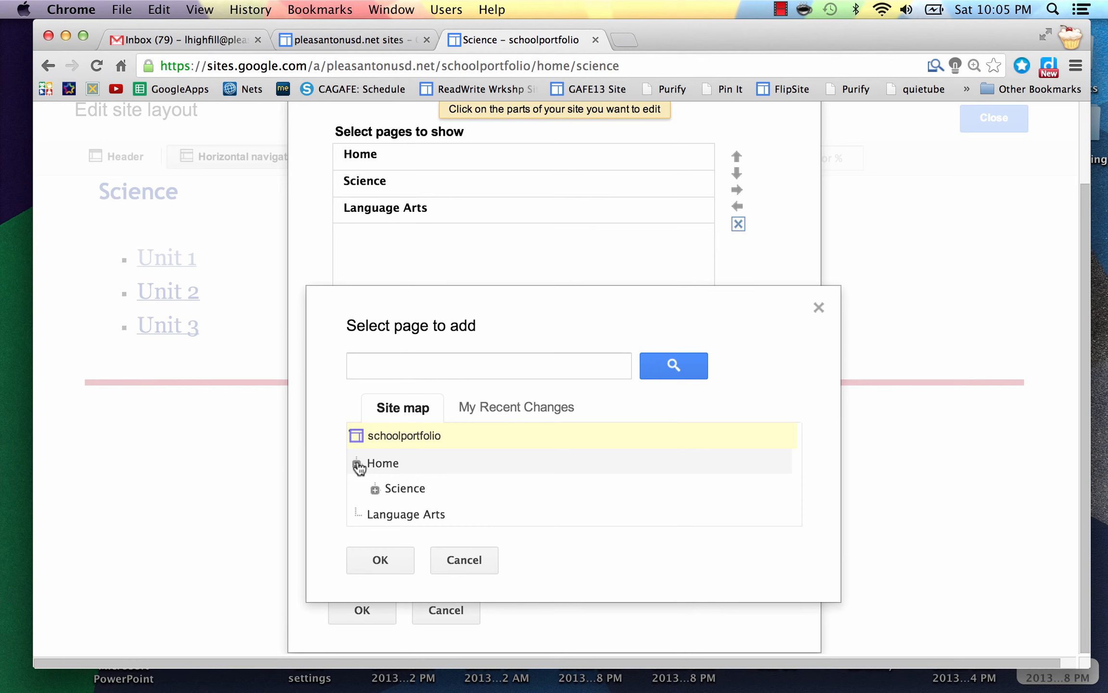
pyautogui.click(376, 489)
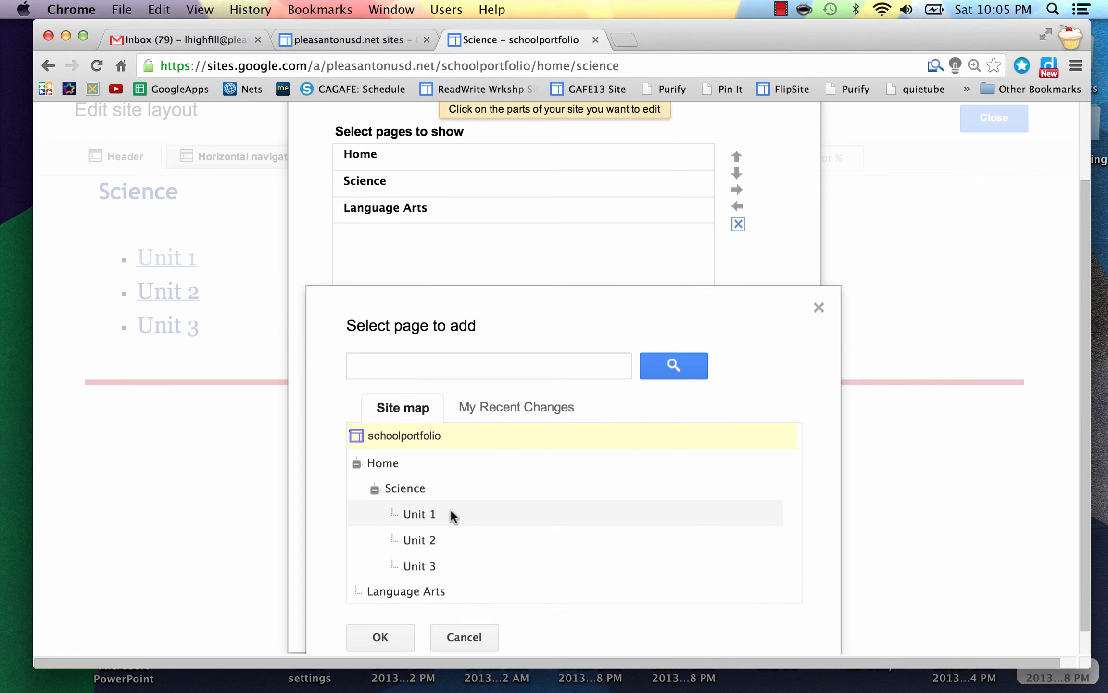
pyautogui.click(417, 517)
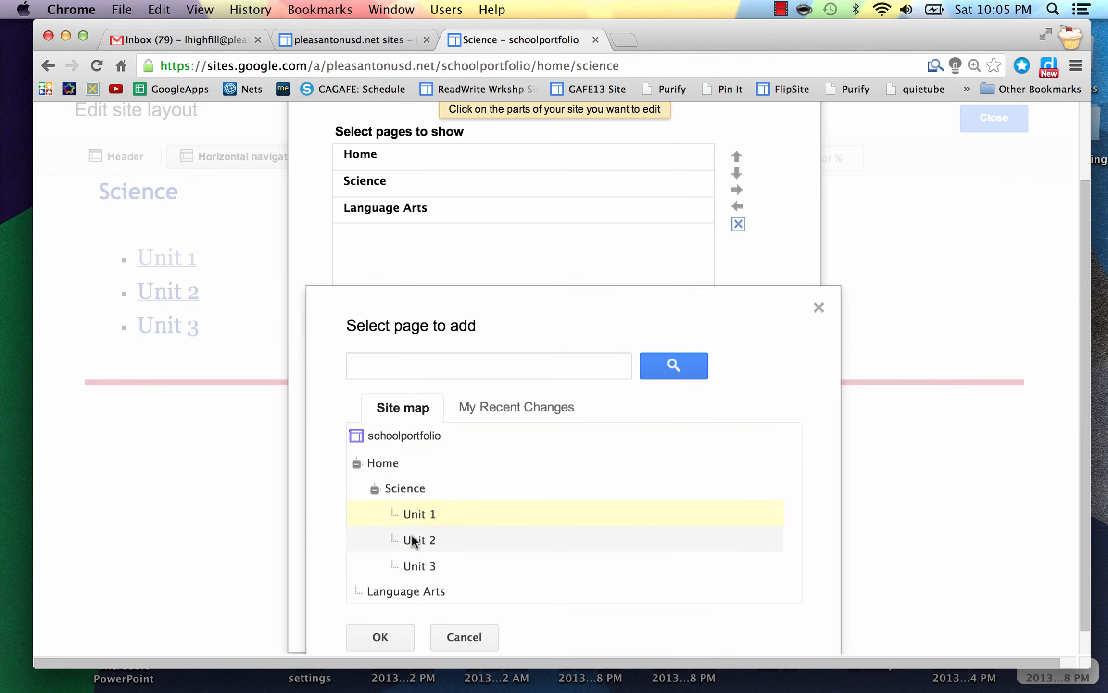
pyautogui.click(384, 637)
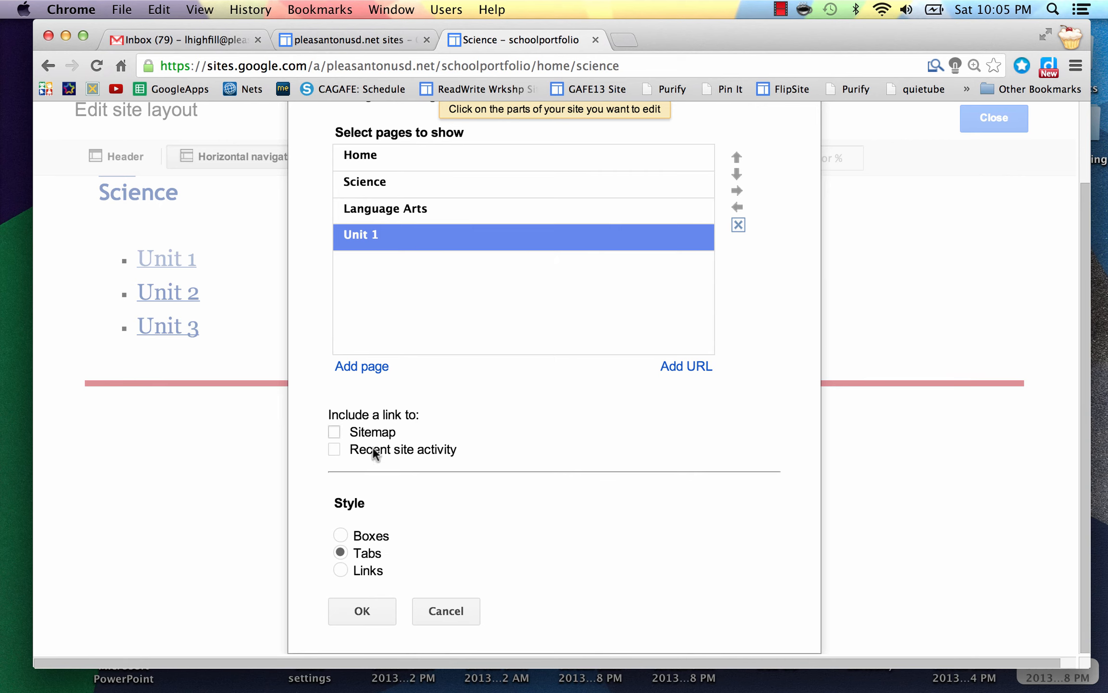
# Add the Unit 2 page from under Home > Science to the navigation pages
pyautogui.click(373, 368)
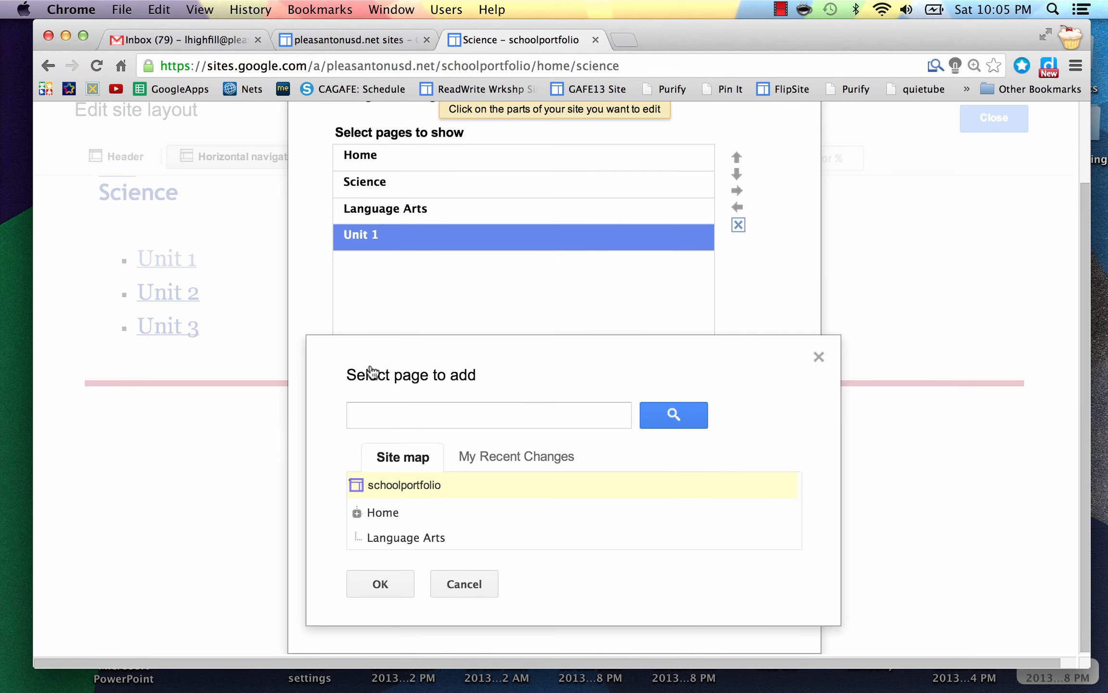
pyautogui.click(357, 513)
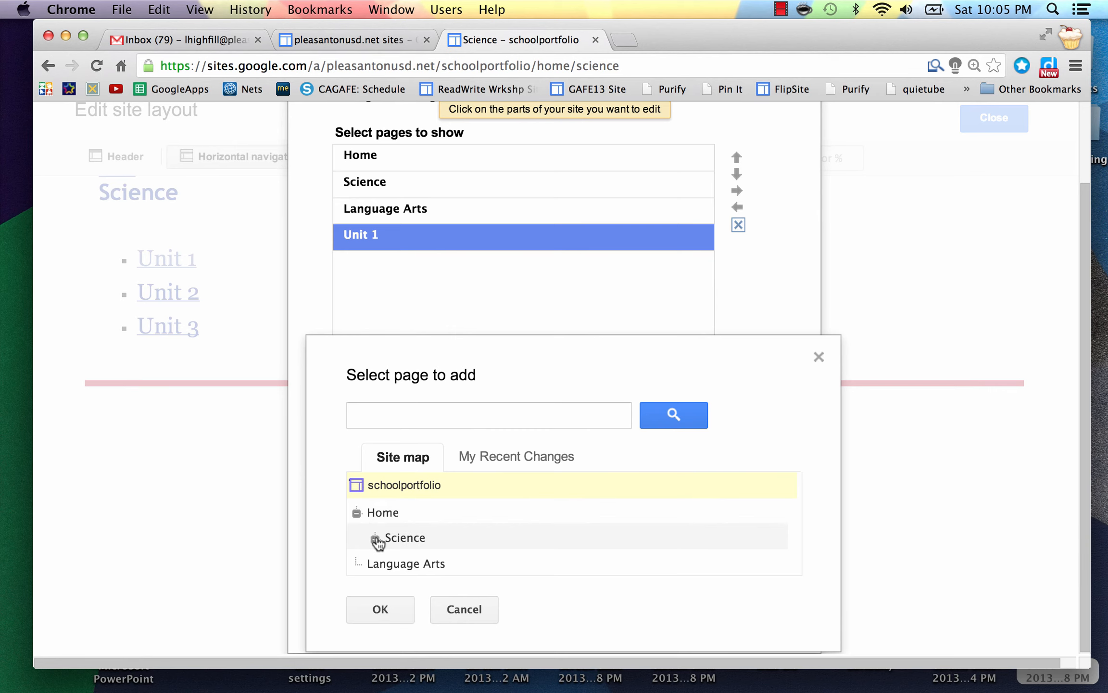
pyautogui.click(375, 539)
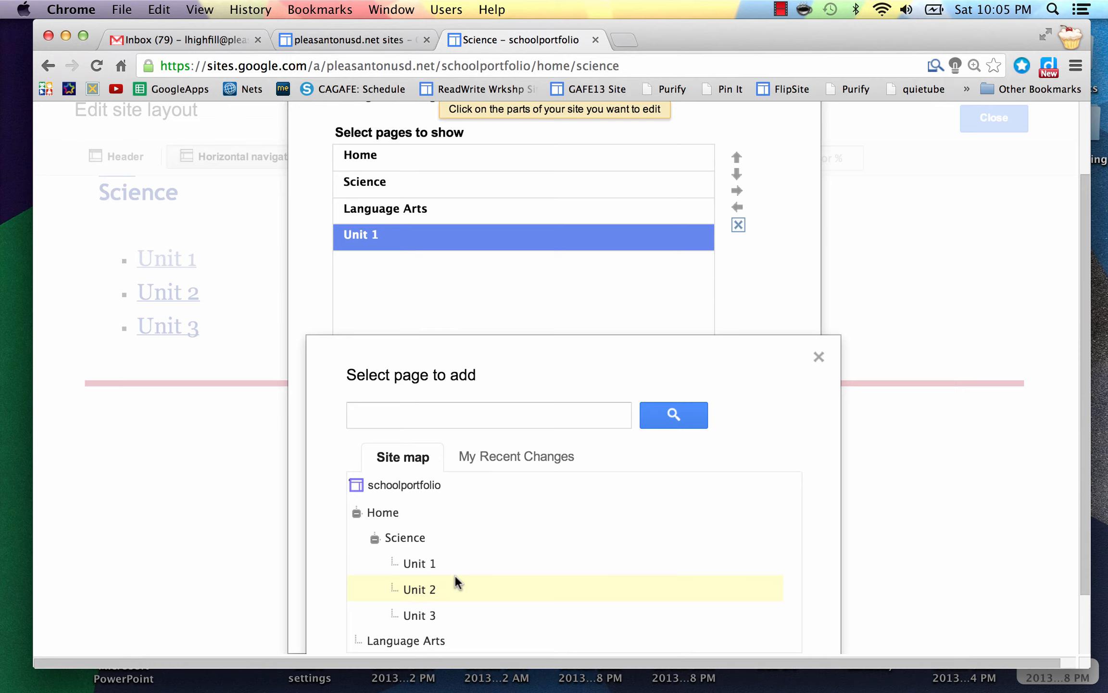
pyautogui.scroll(-3, 454, 577)
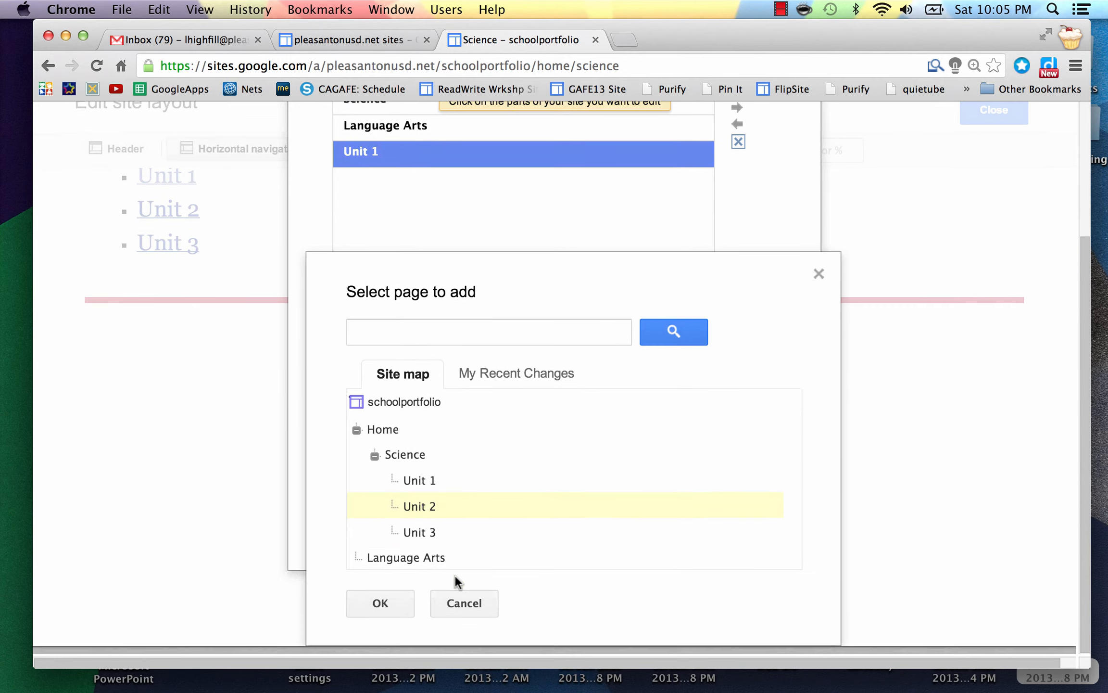
pyautogui.click(374, 609)
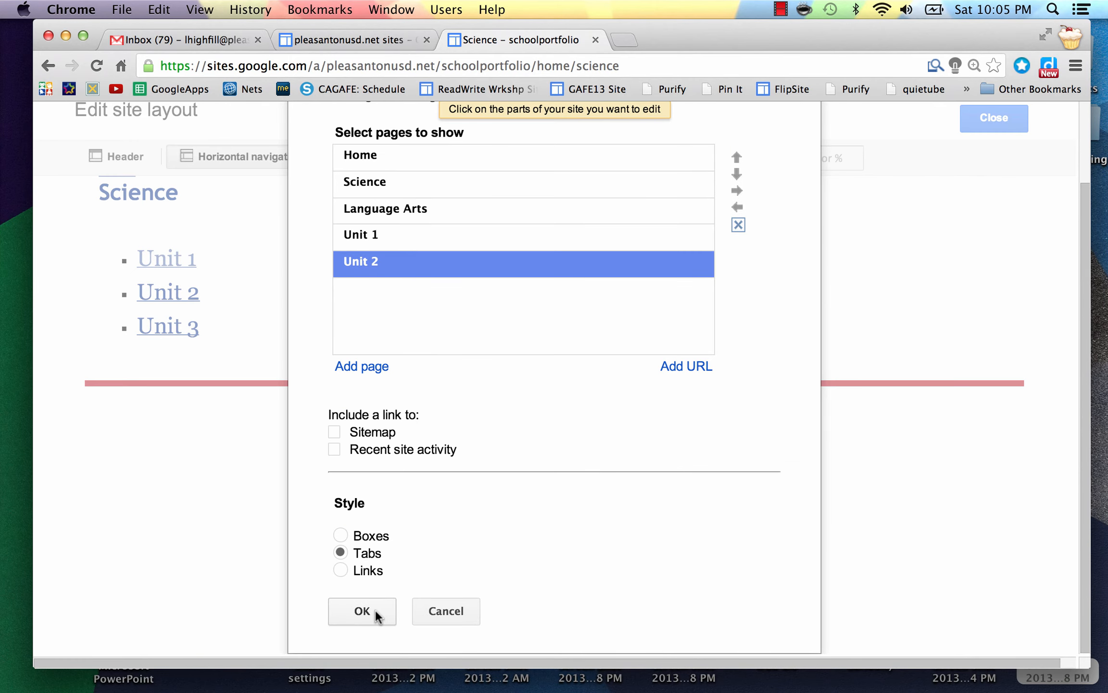
# Add the Unit 3 page from under Home > Science to the navigation pages
pyautogui.click(351, 367)
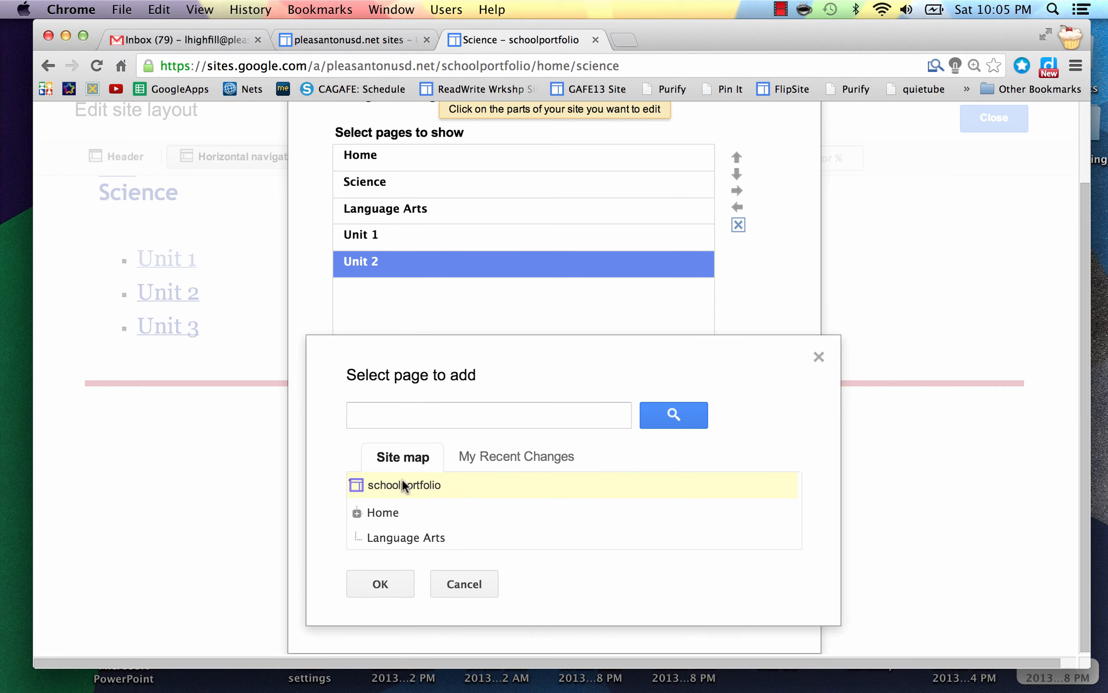
pyautogui.click(357, 513)
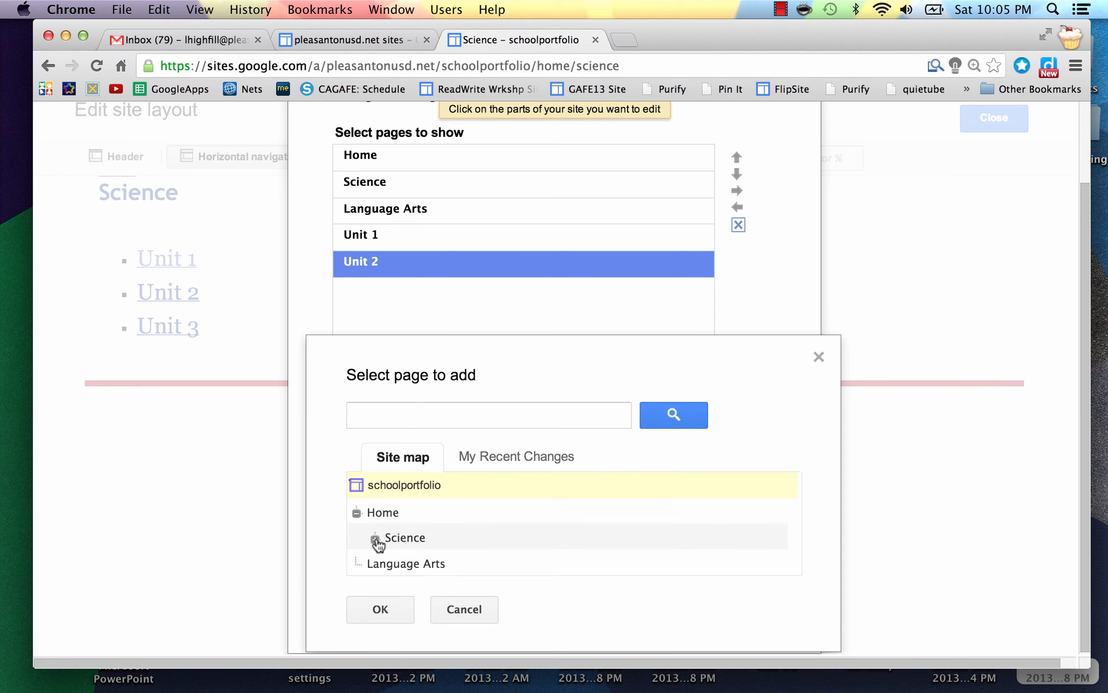
pyautogui.click(375, 539)
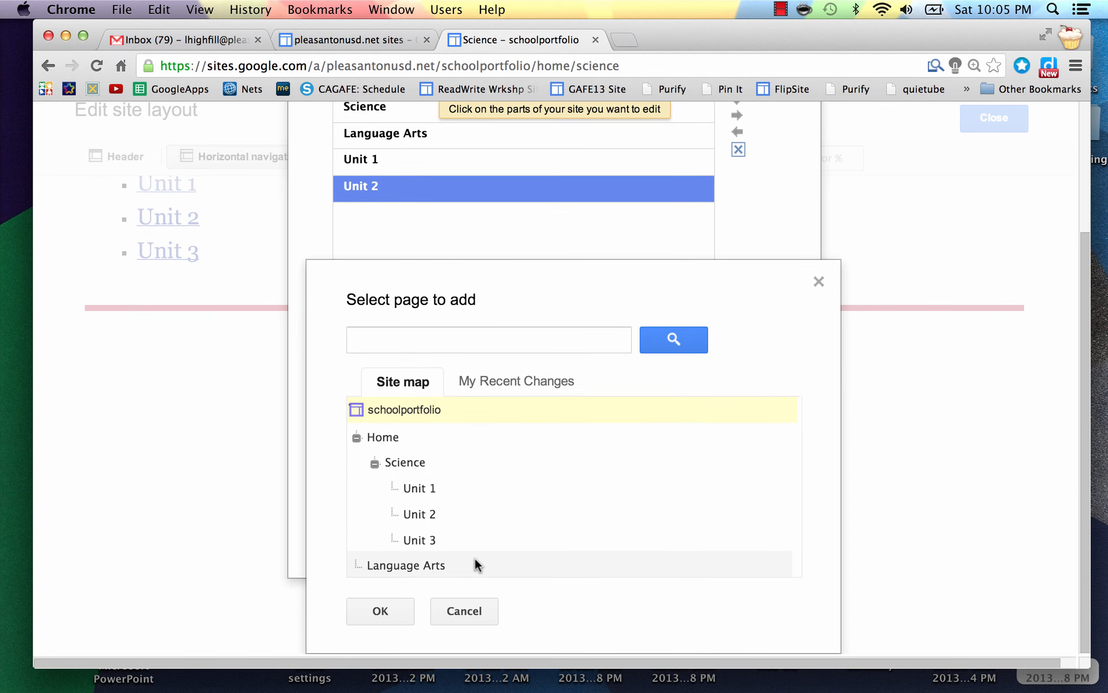
pyautogui.click(422, 539)
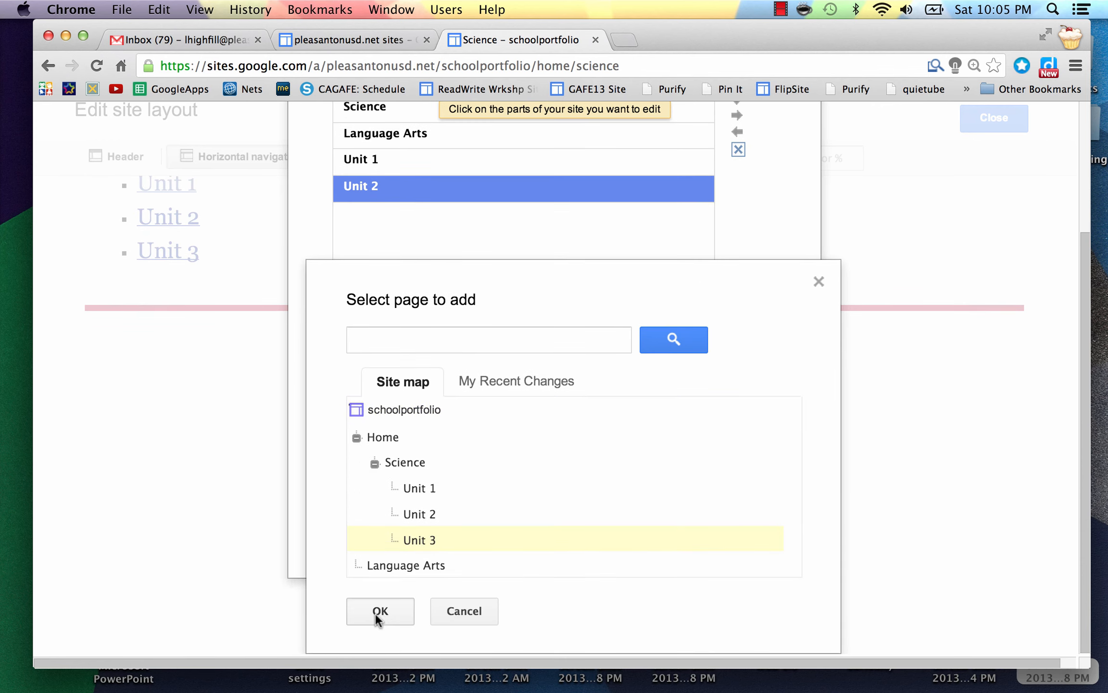
pyautogui.click(376, 611)
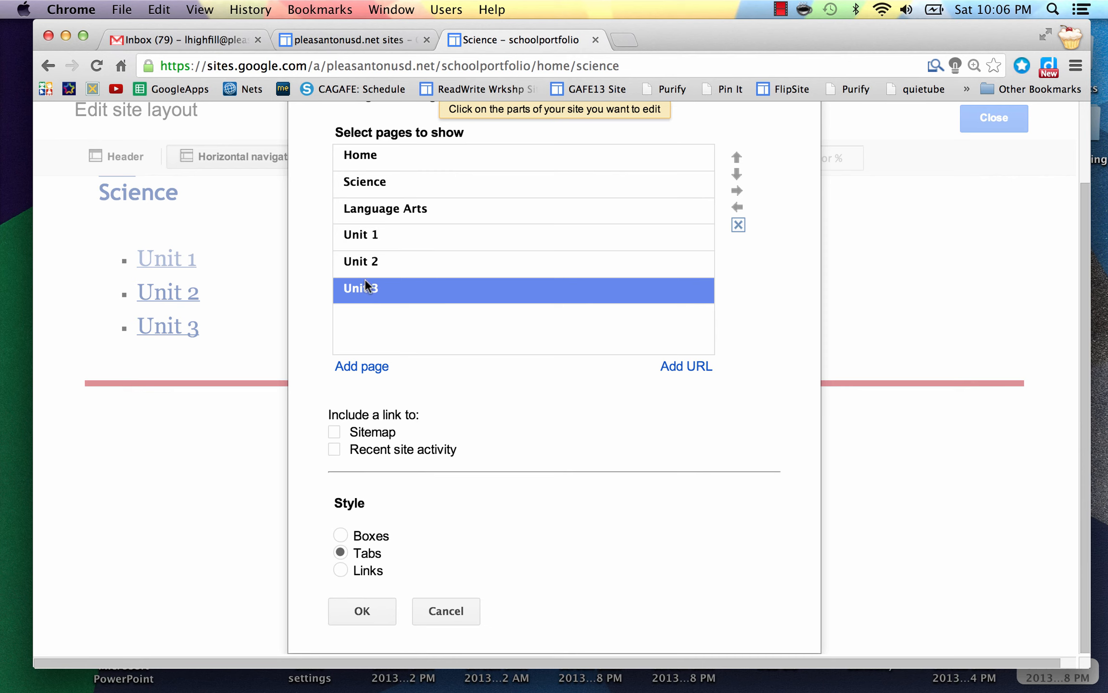
# Reorder the navigation pages so Unit 1, Unit 2 and Unit 3 sit in order between Science and Language Arts
pyautogui.click(395, 239)
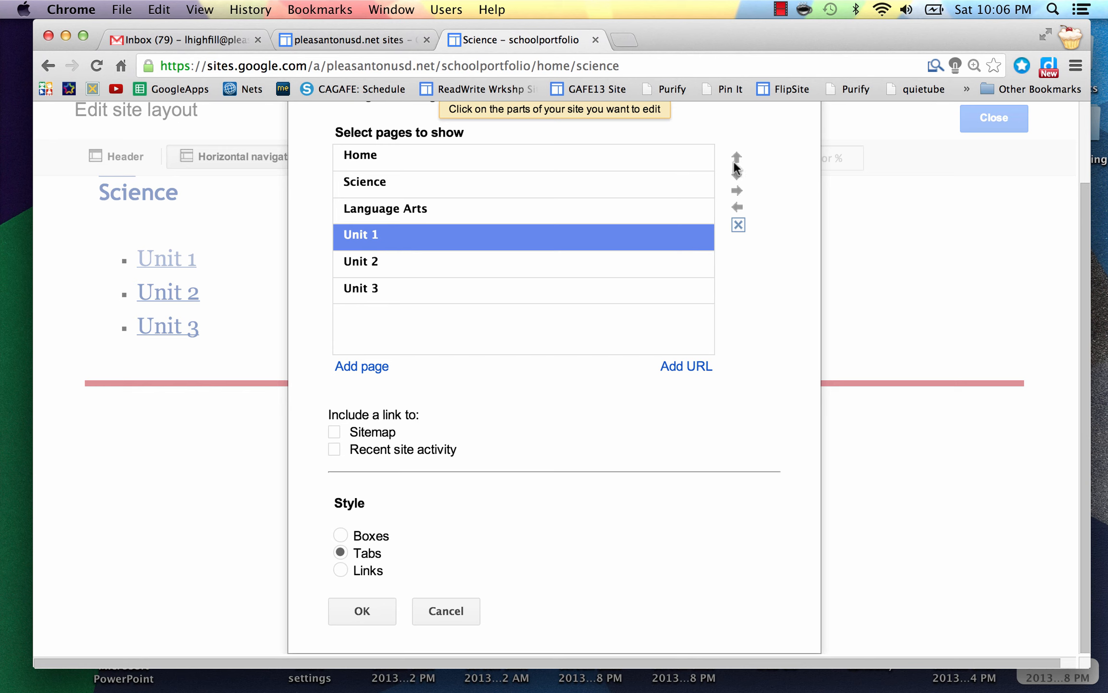
pyautogui.click(736, 159)
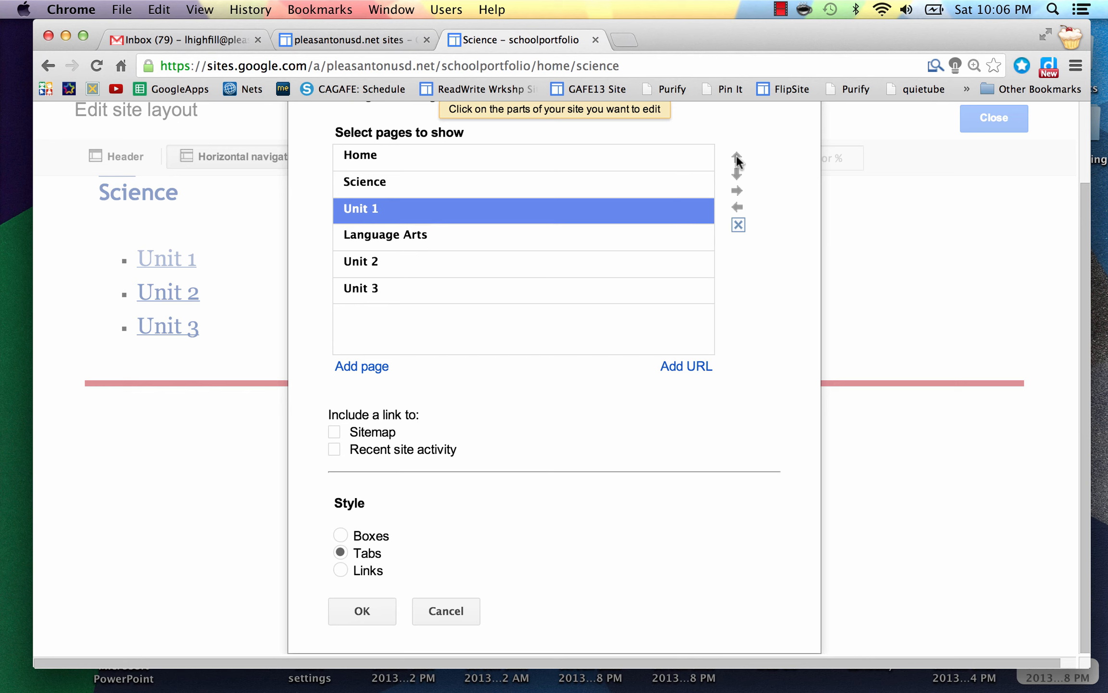
pyautogui.click(485, 271)
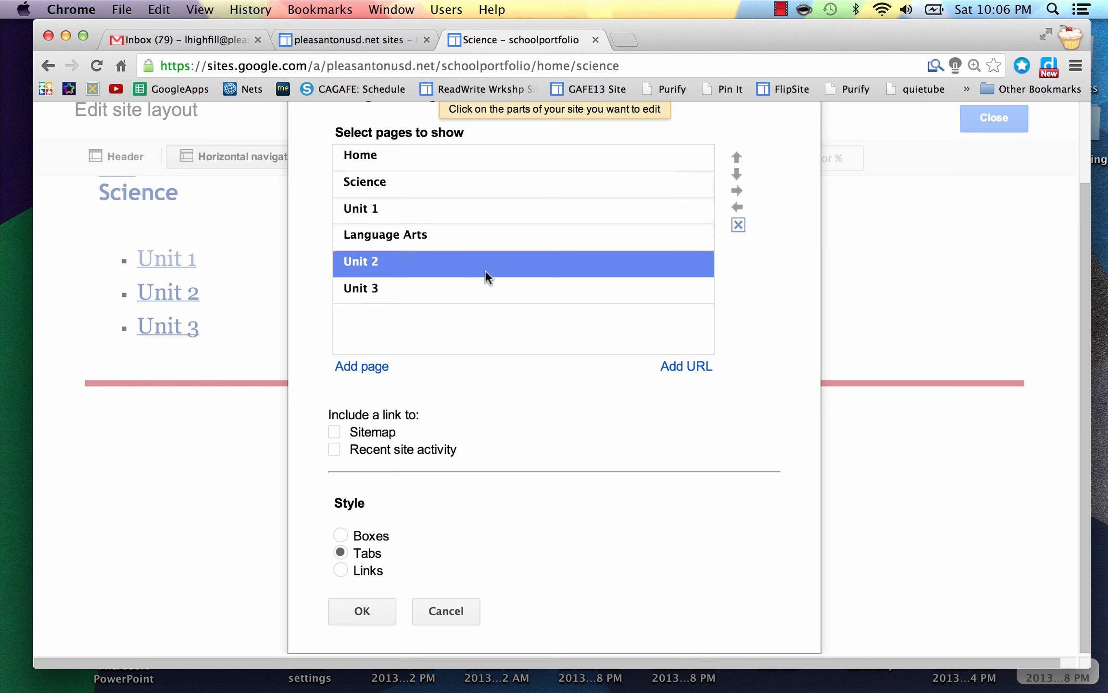
pyautogui.click(739, 154)
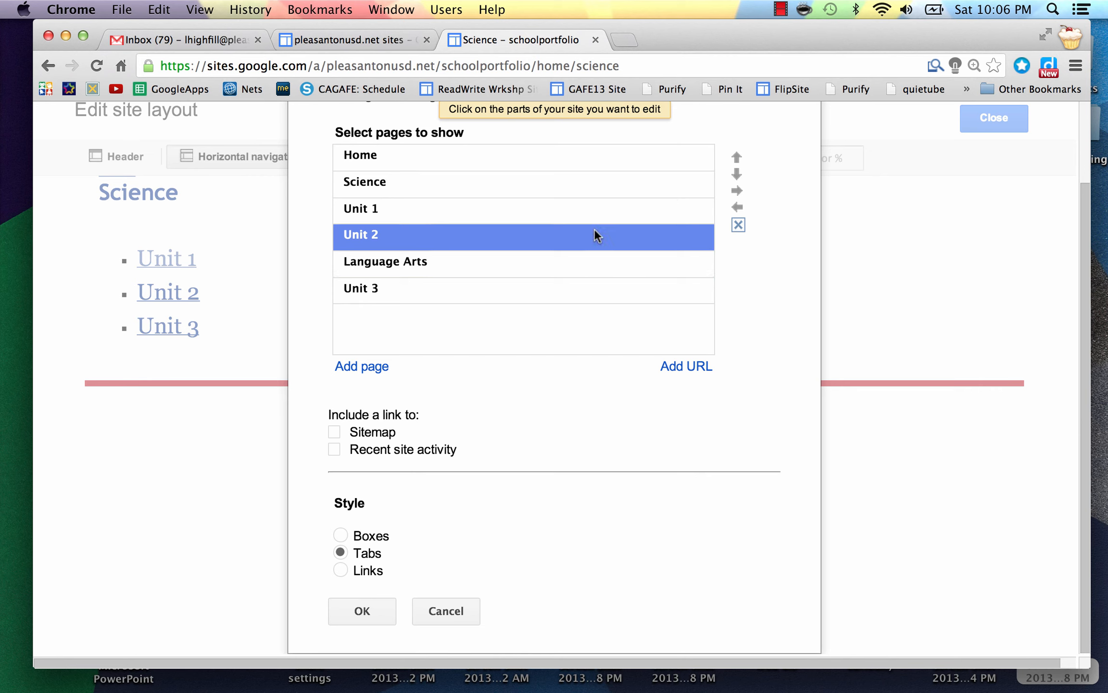
pyautogui.click(432, 295)
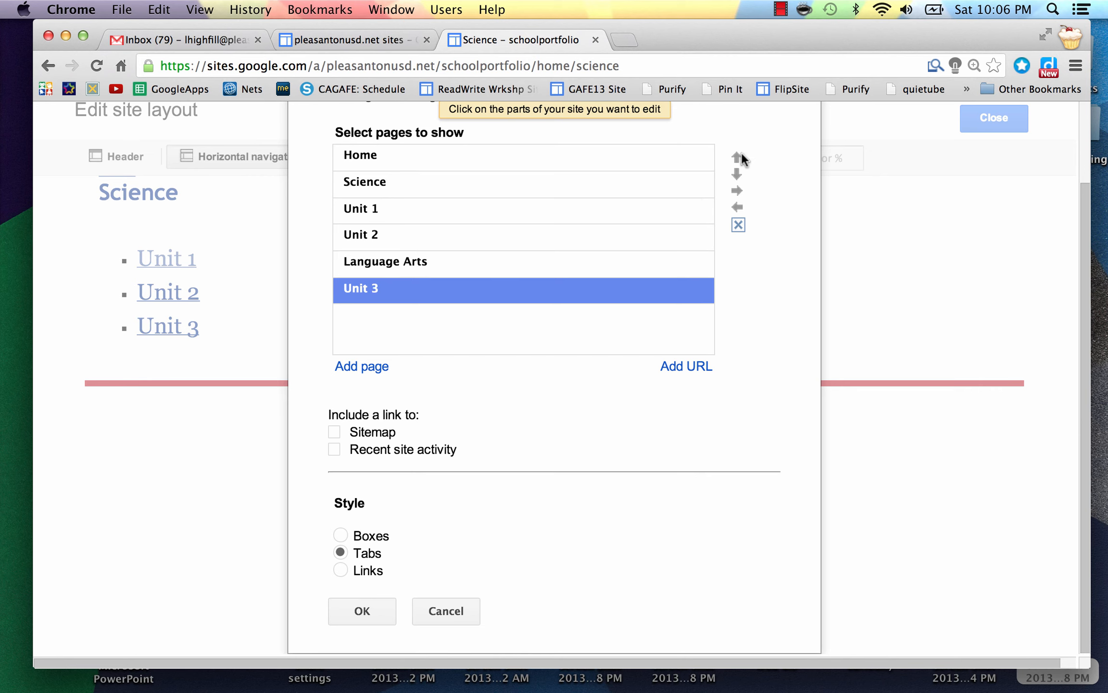
pyautogui.click(738, 157)
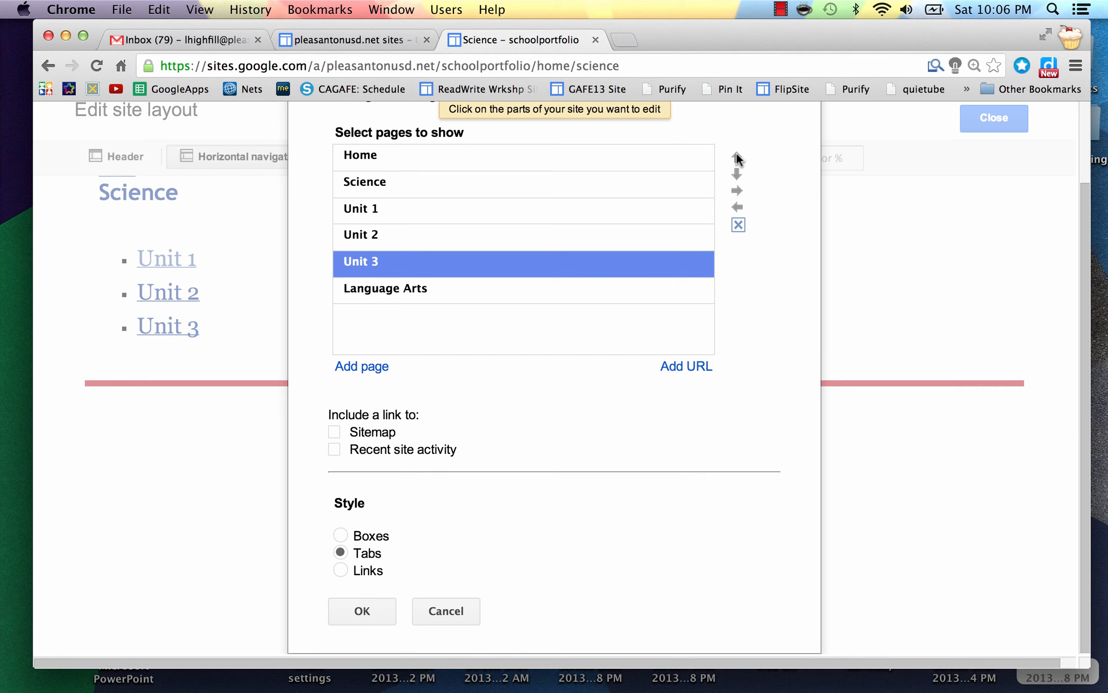
# Indent Unit 1, Unit 2 and Unit 3 beneath Science in the navigation, save the configuration and leave layout editing
pyautogui.click(578, 210)
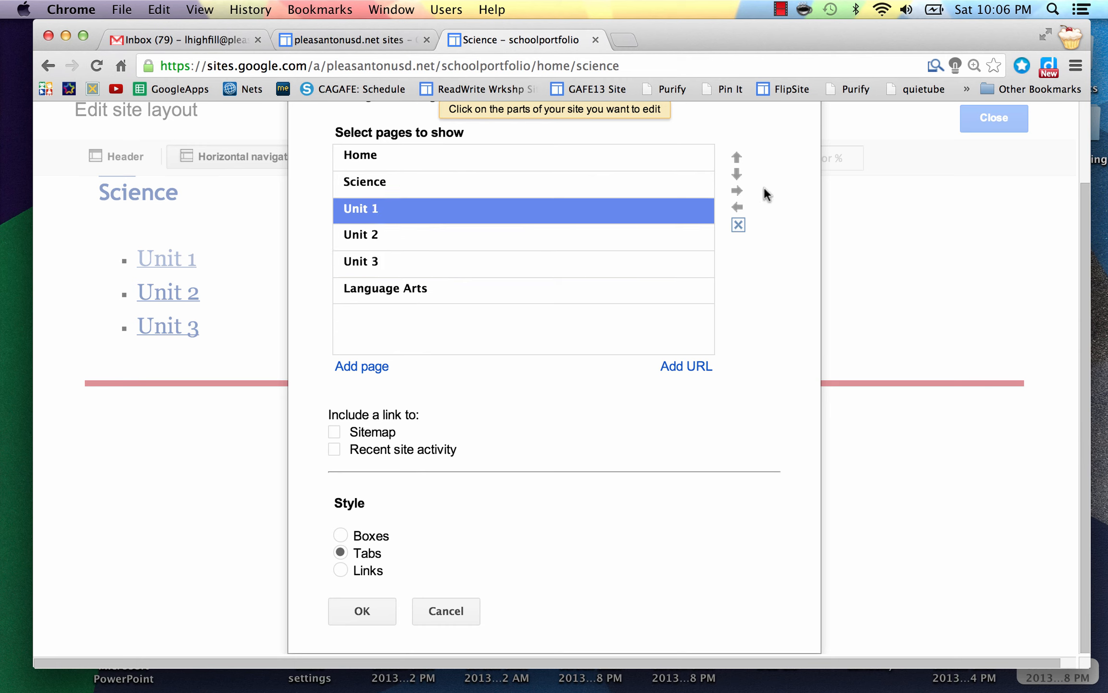
pyautogui.click(738, 191)
pyautogui.click(556, 239)
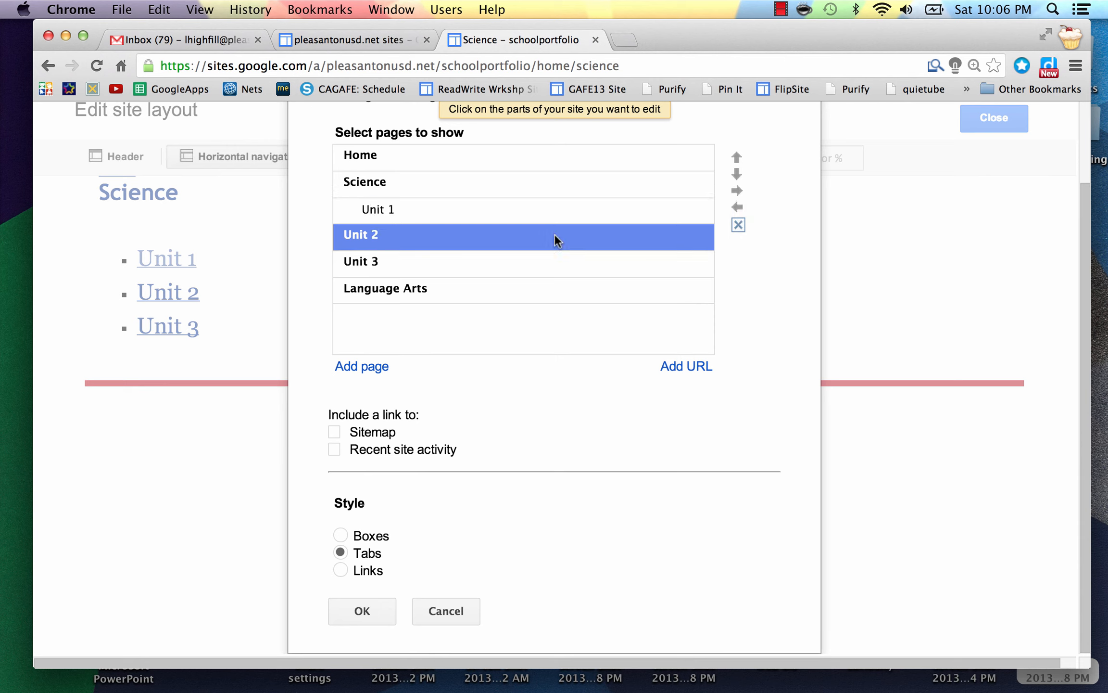
pyautogui.click(736, 192)
pyautogui.click(526, 262)
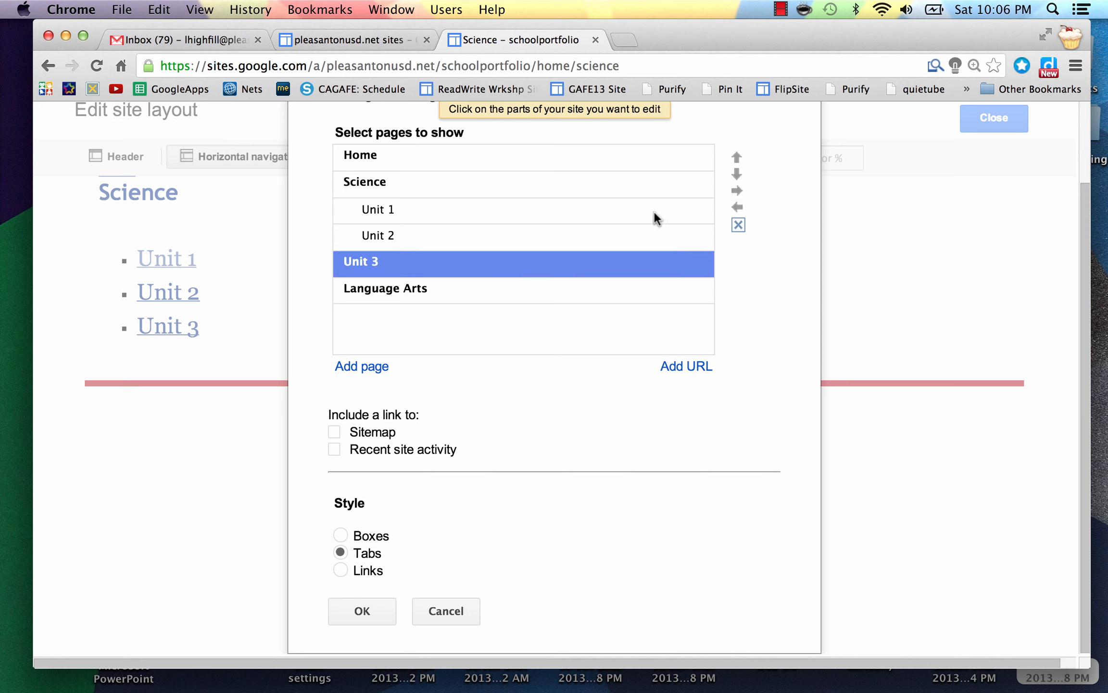
pyautogui.click(734, 189)
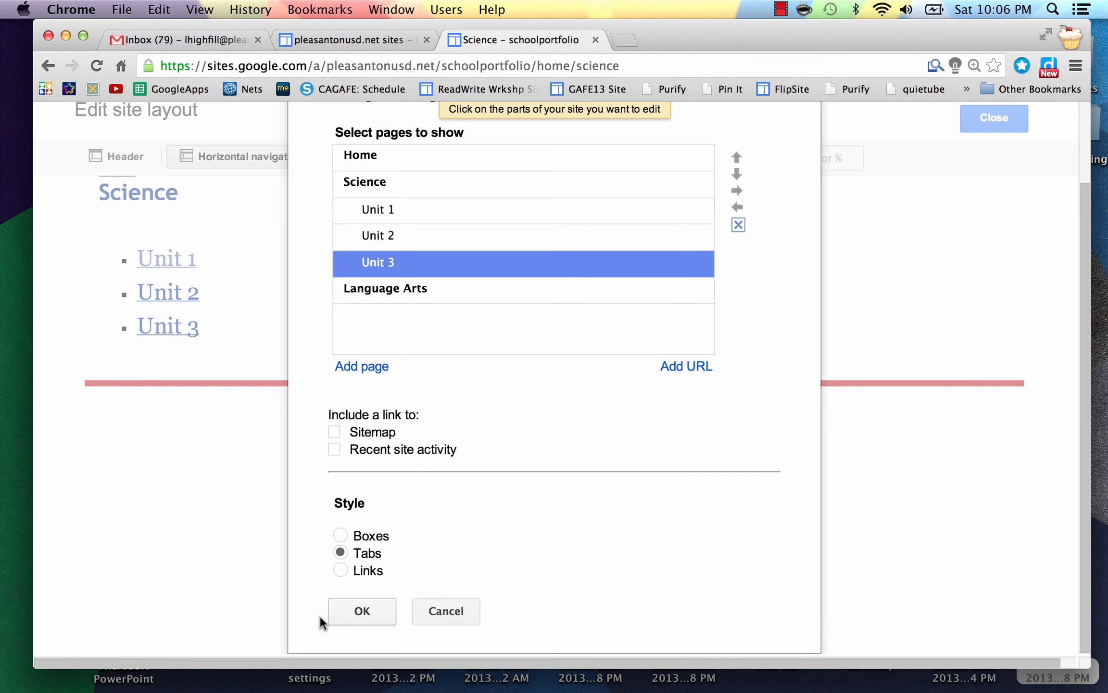
pyautogui.click(361, 611)
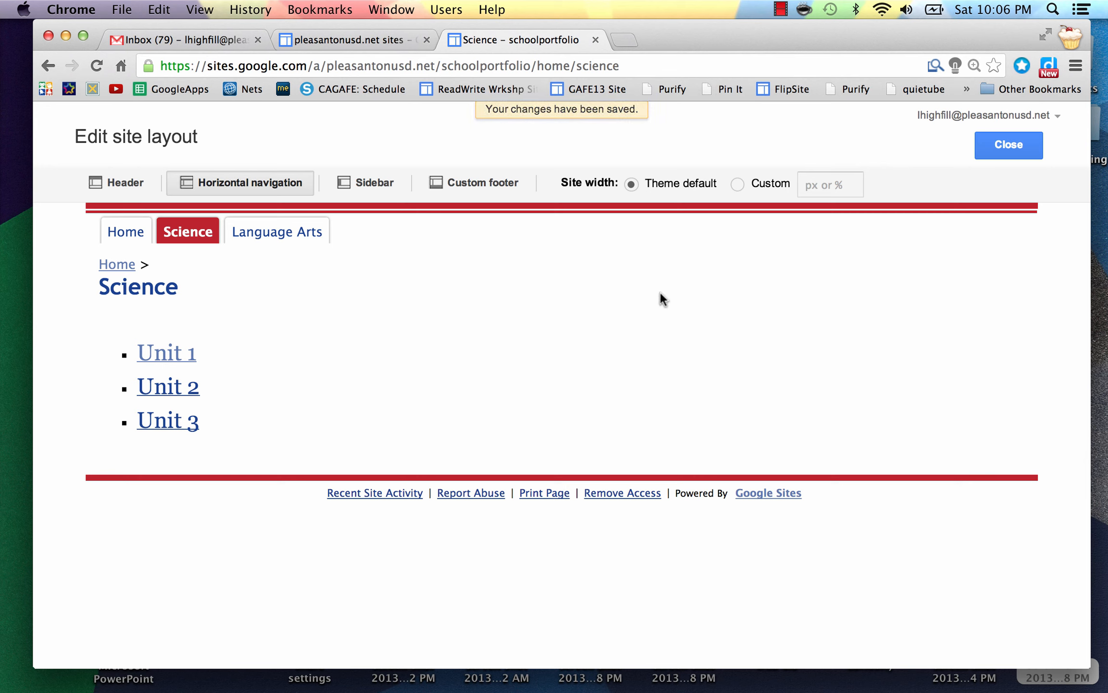
pyautogui.click(1009, 145)
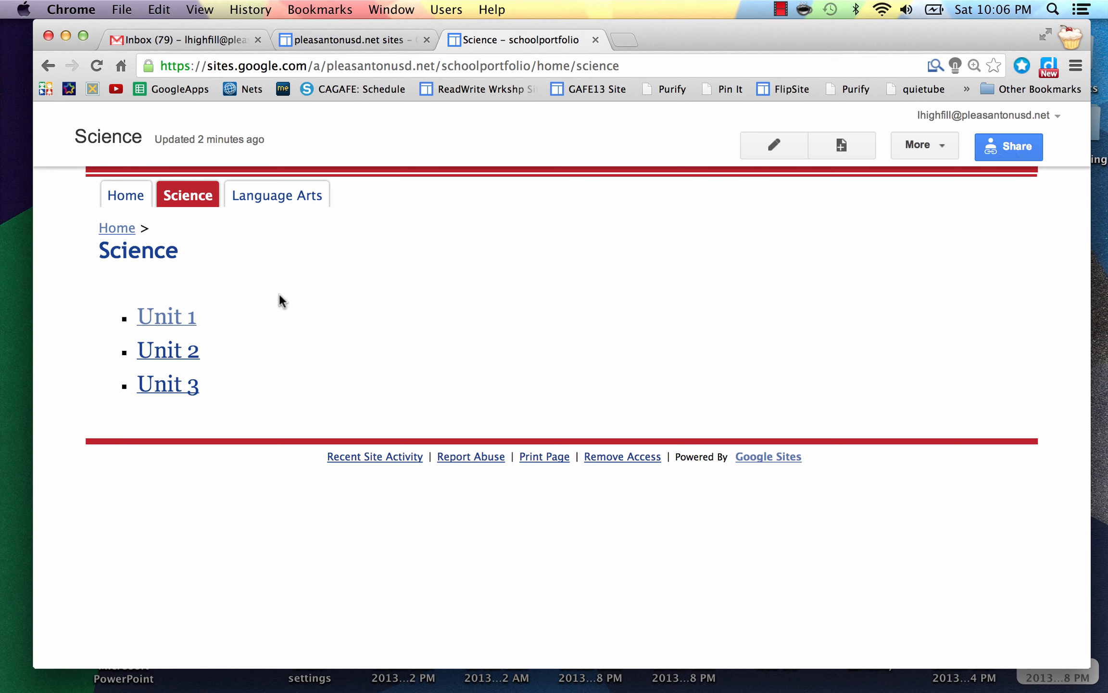
# Check the Science drop-down navigation from the Science and Home pages, and open Unit 1 through it
pyautogui.moveTo(194, 201)
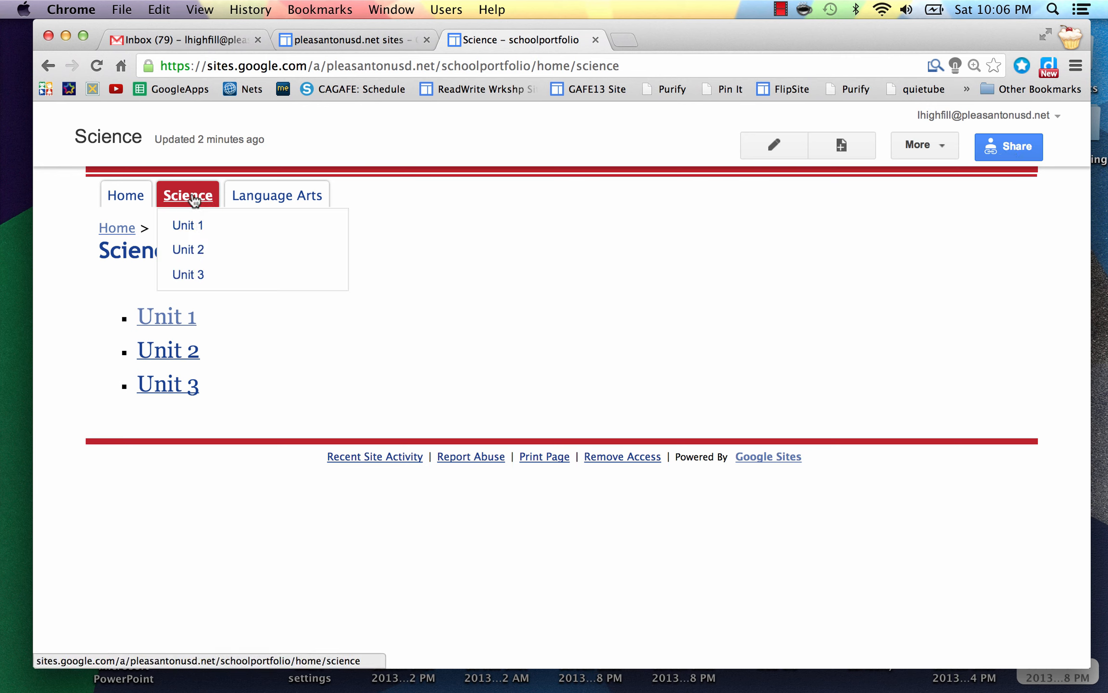
pyautogui.click(120, 201)
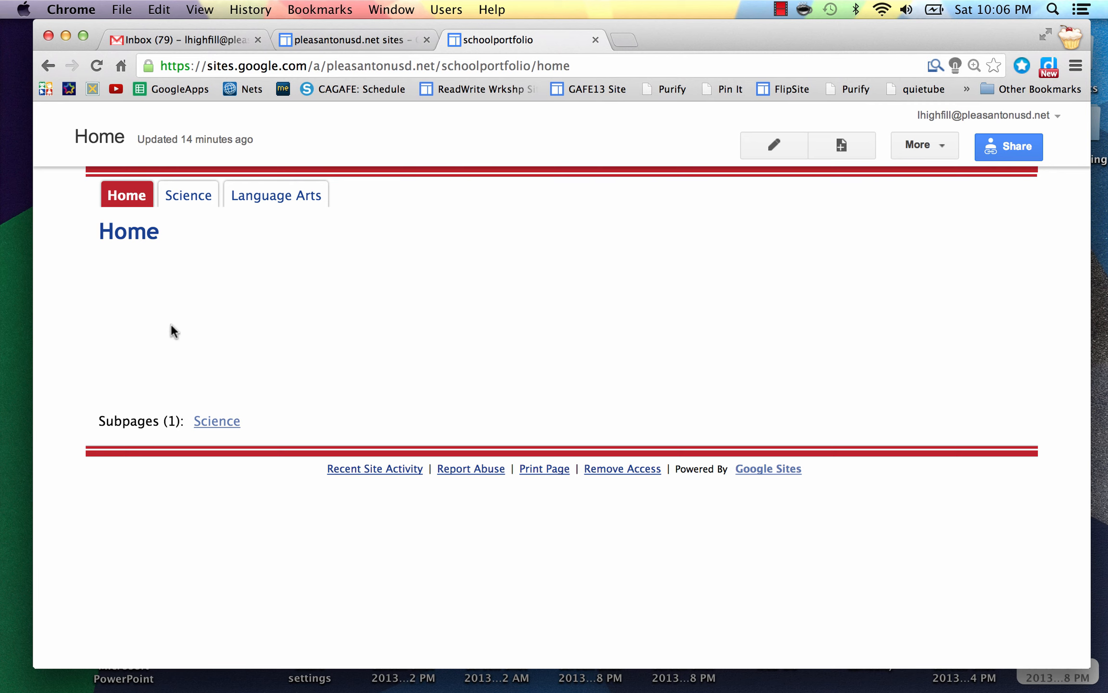
pyautogui.moveTo(184, 199)
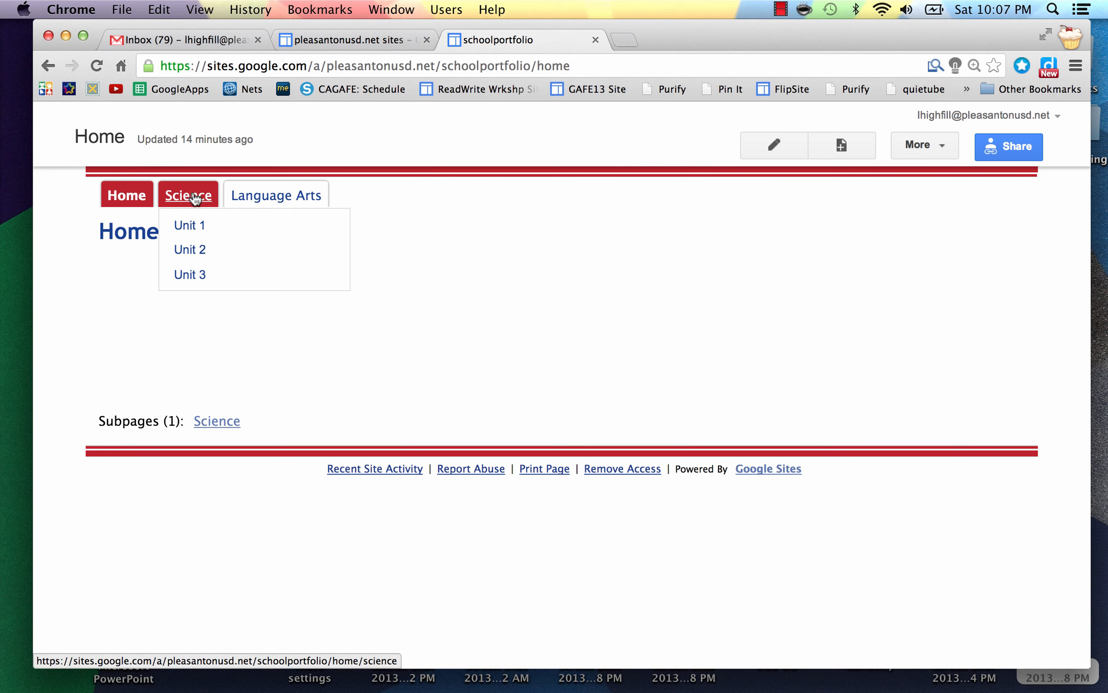
pyautogui.click(193, 227)
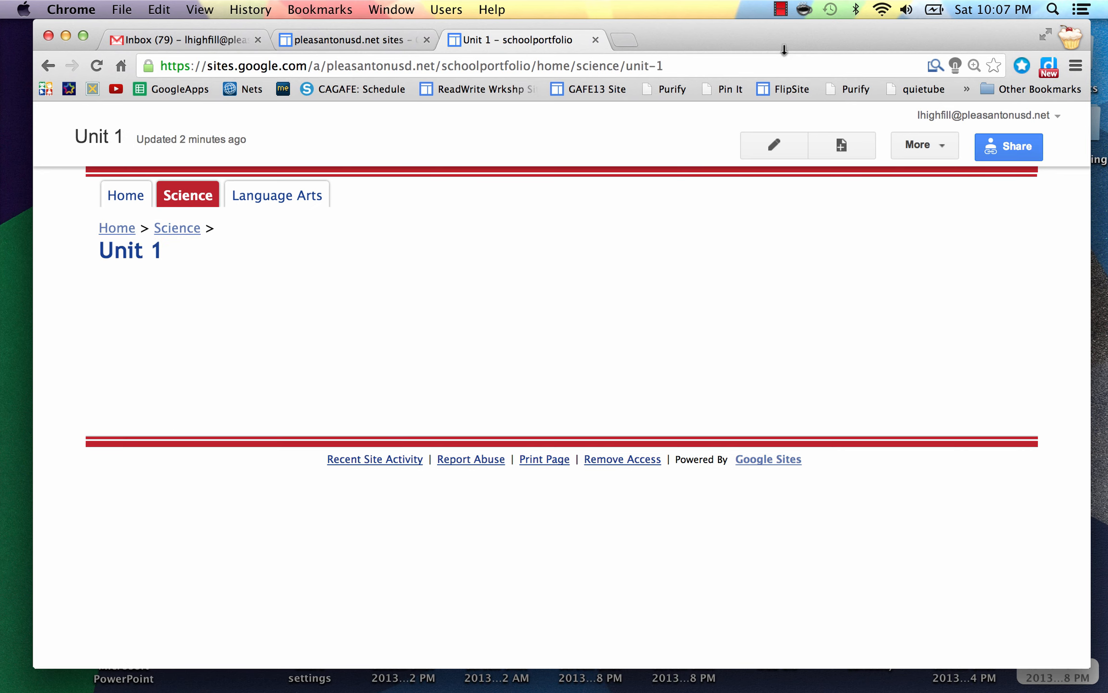
pyautogui.click(781, 10)
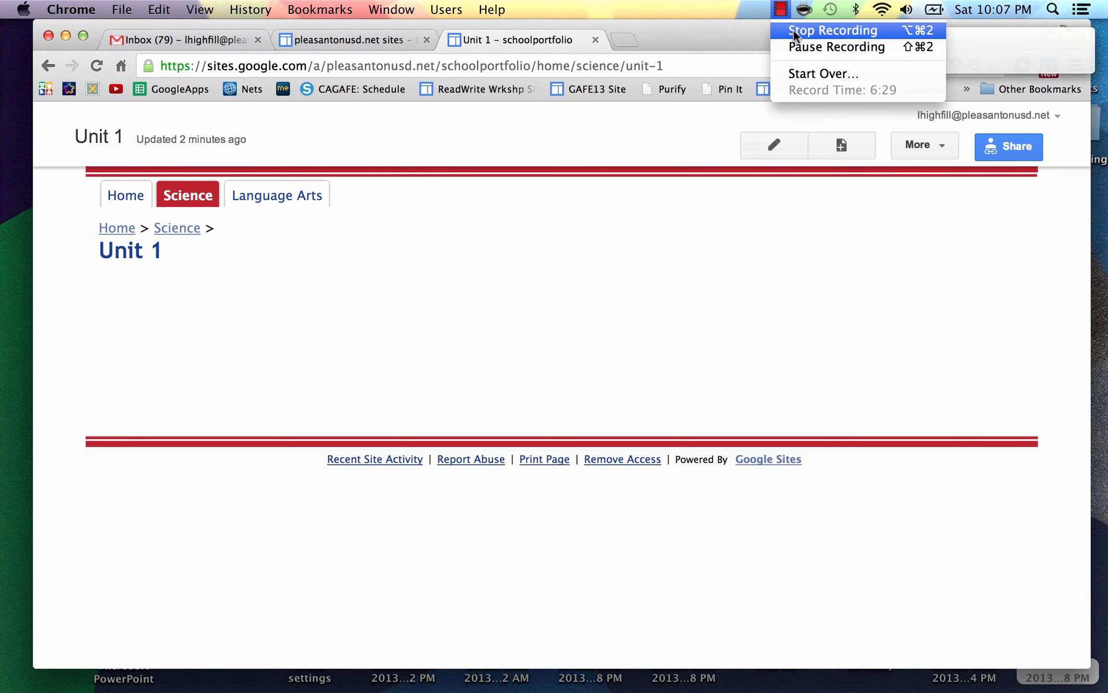